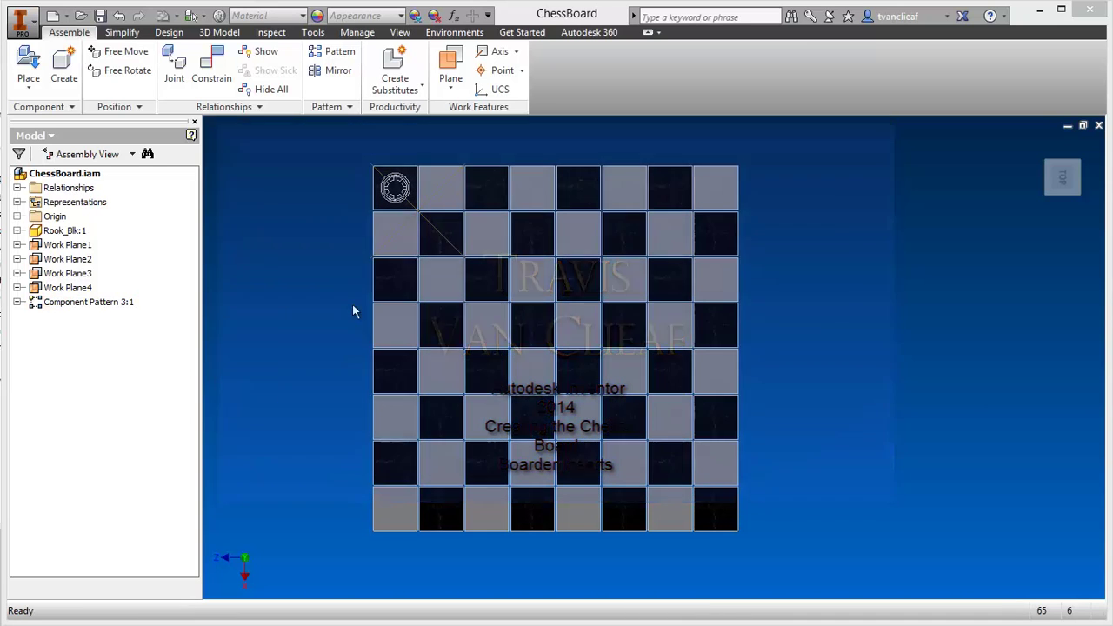
Examine the chessboard from above, checking the gaps between squares, the rook's corner and the outer edges
middle_drag(360, 259, 357, 265)
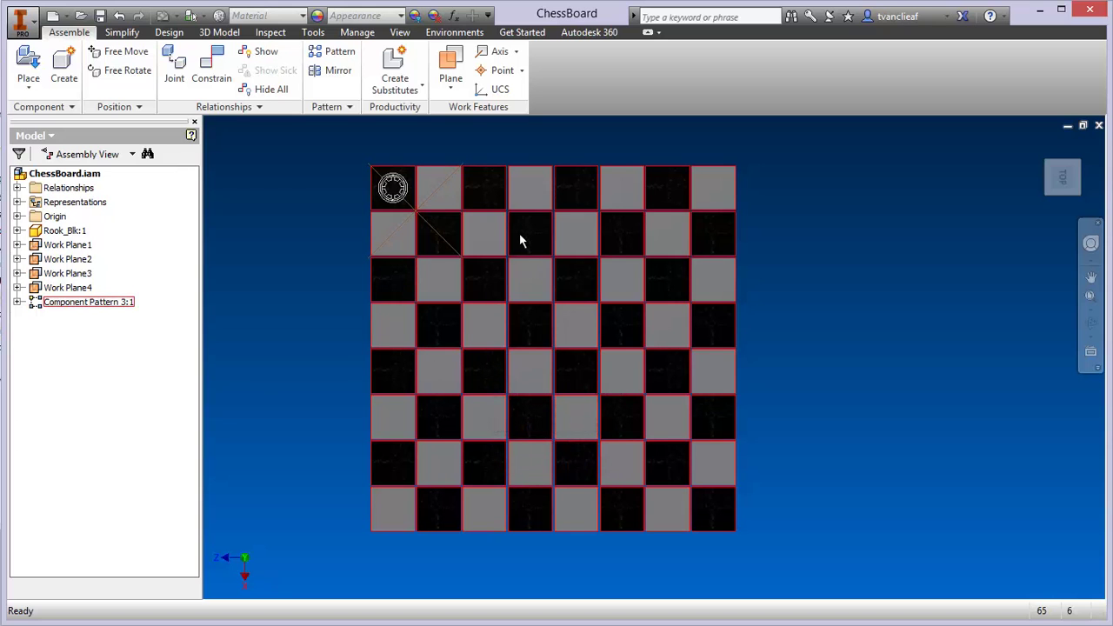
scroll(427, 194, up, 5)
key(F2)
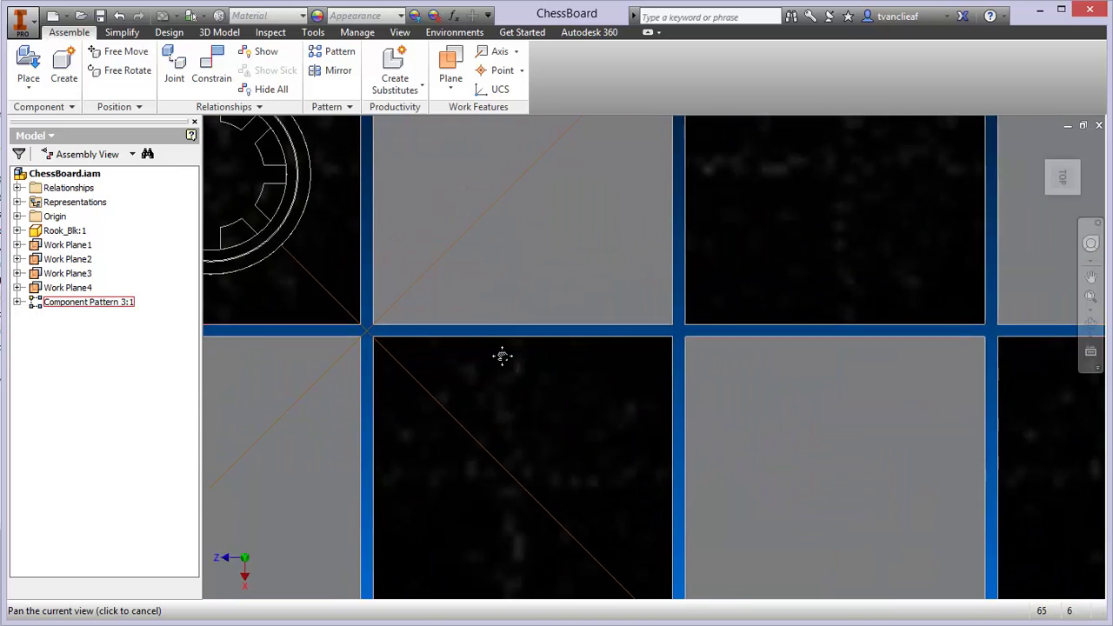
drag(500, 355, 629, 511)
drag(506, 211, 523, 201)
scroll(524, 201, down, 3)
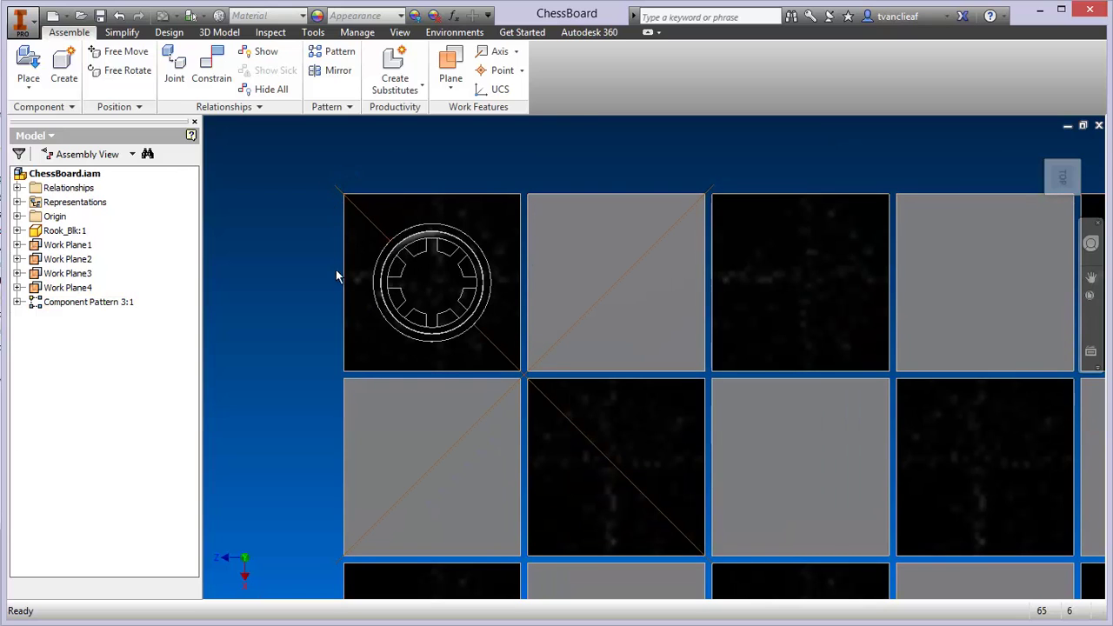
scroll(335, 235, down, 2)
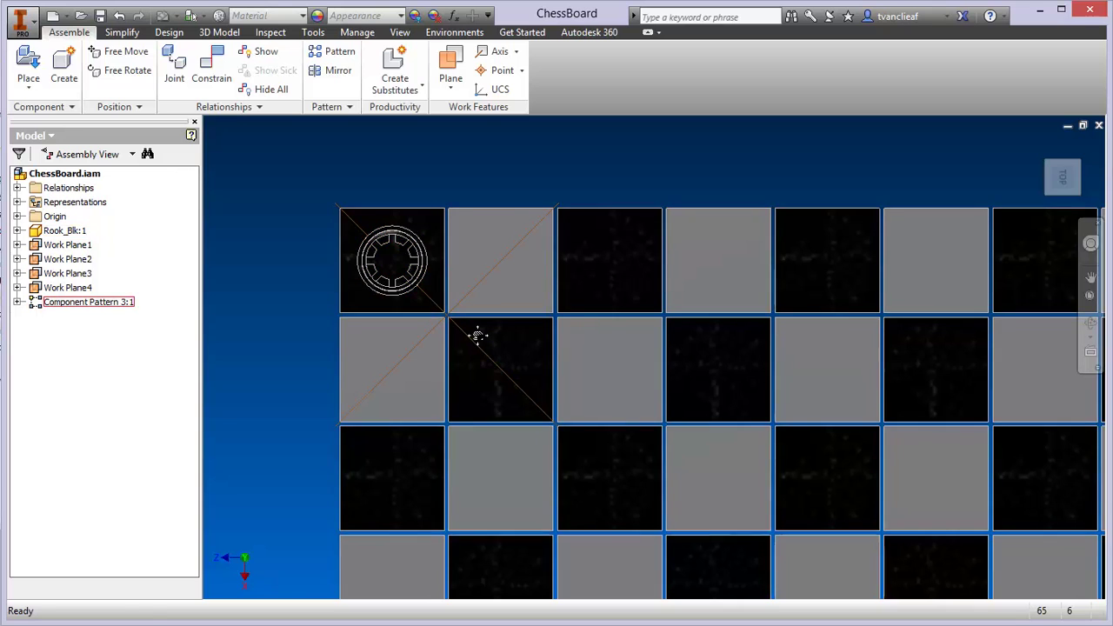
middle_drag(472, 330, 446, 299)
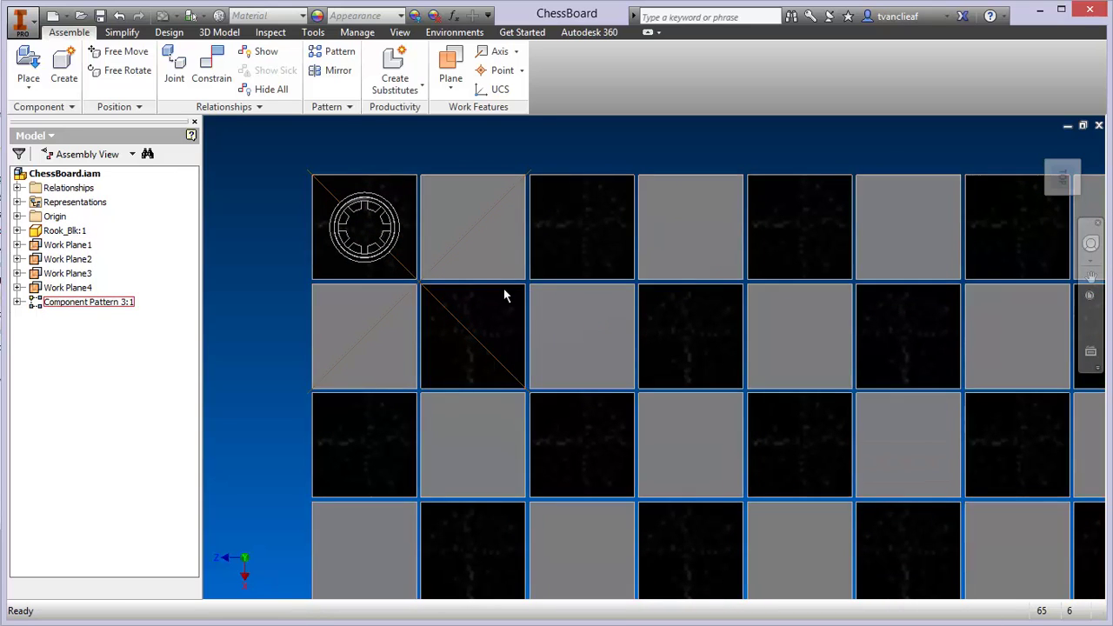
middle_drag(464, 313, 447, 308)
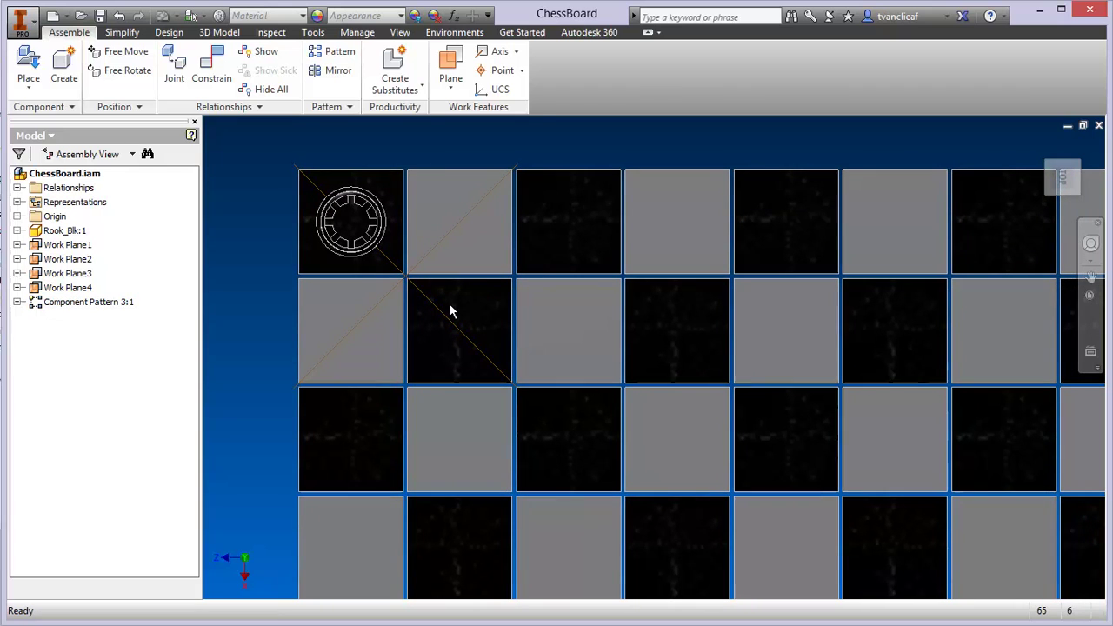
middle_drag(450, 311, 454, 336)
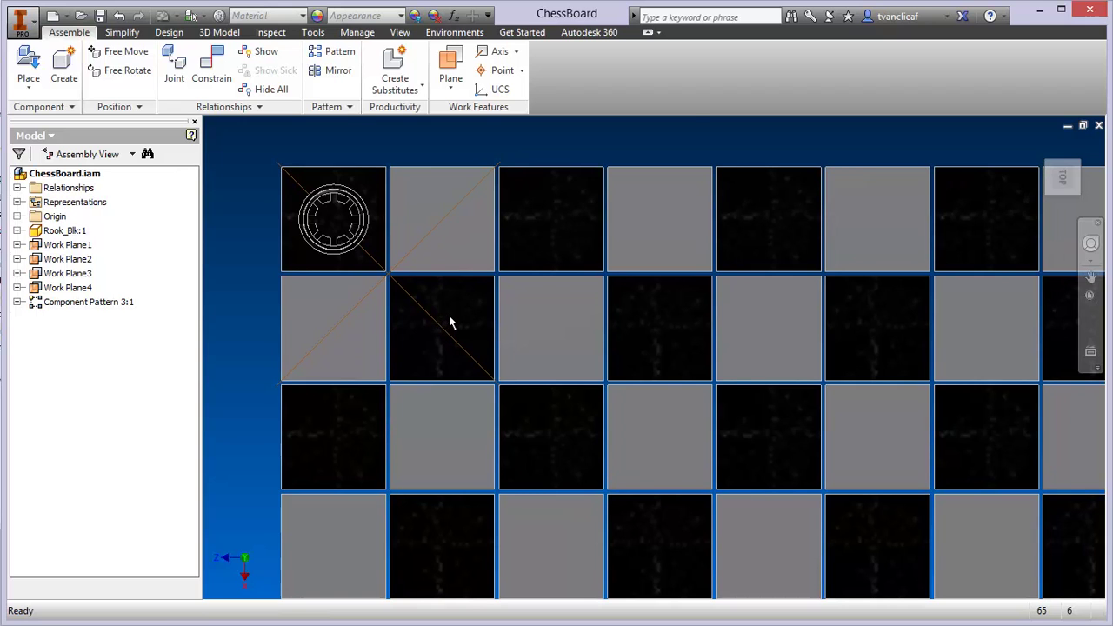
scroll(449, 317, down, 3)
middle_drag(446, 311, 442, 247)
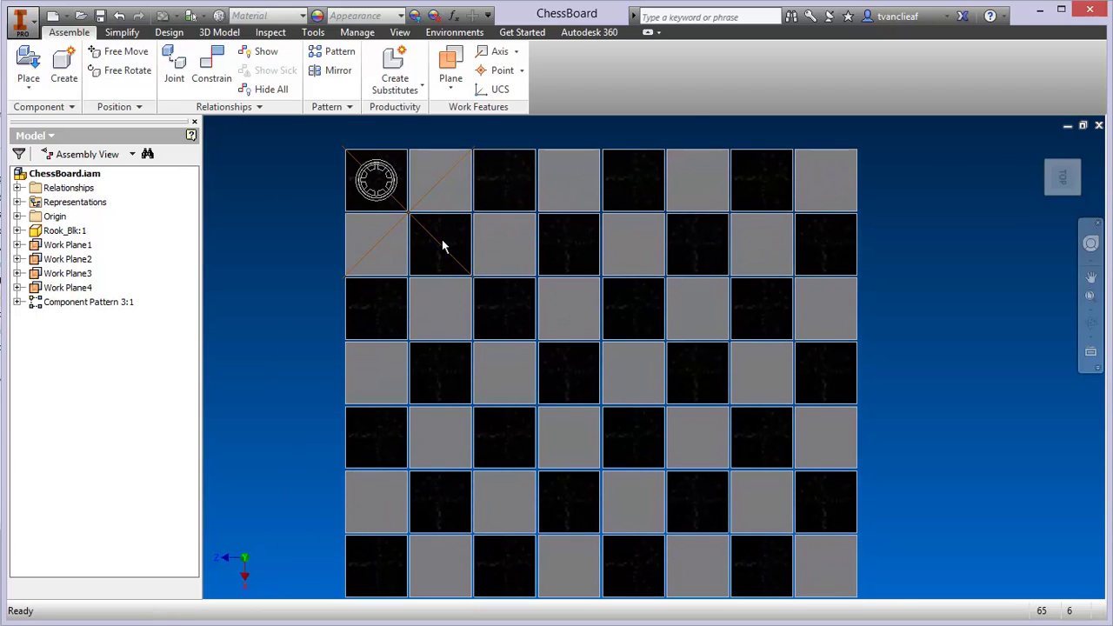
scroll(436, 251, down, 3)
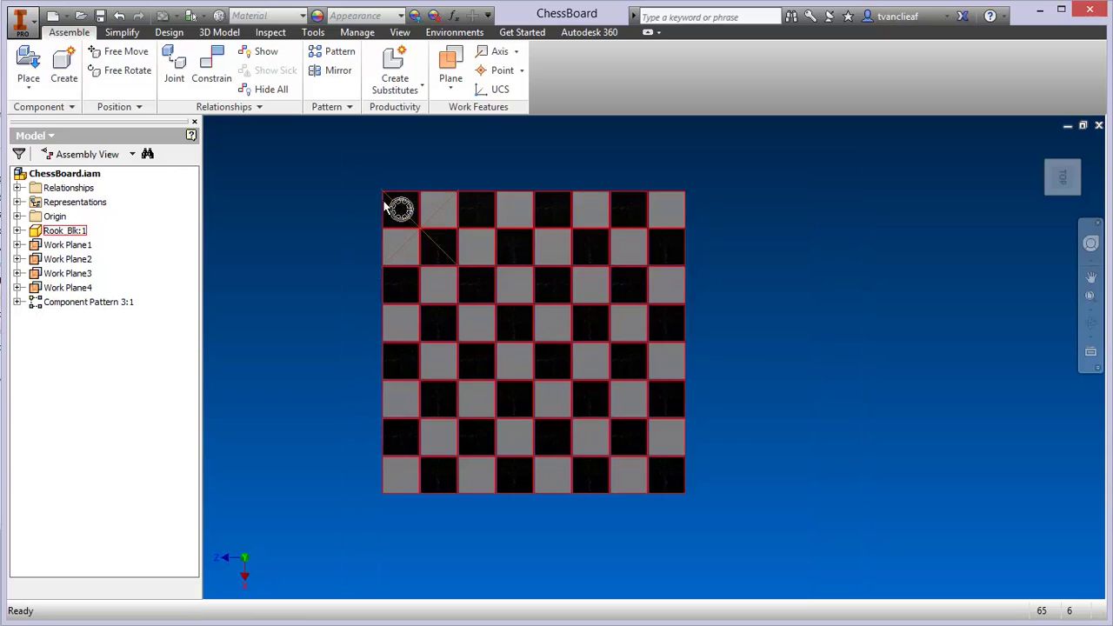
scroll(381, 196, up, 7)
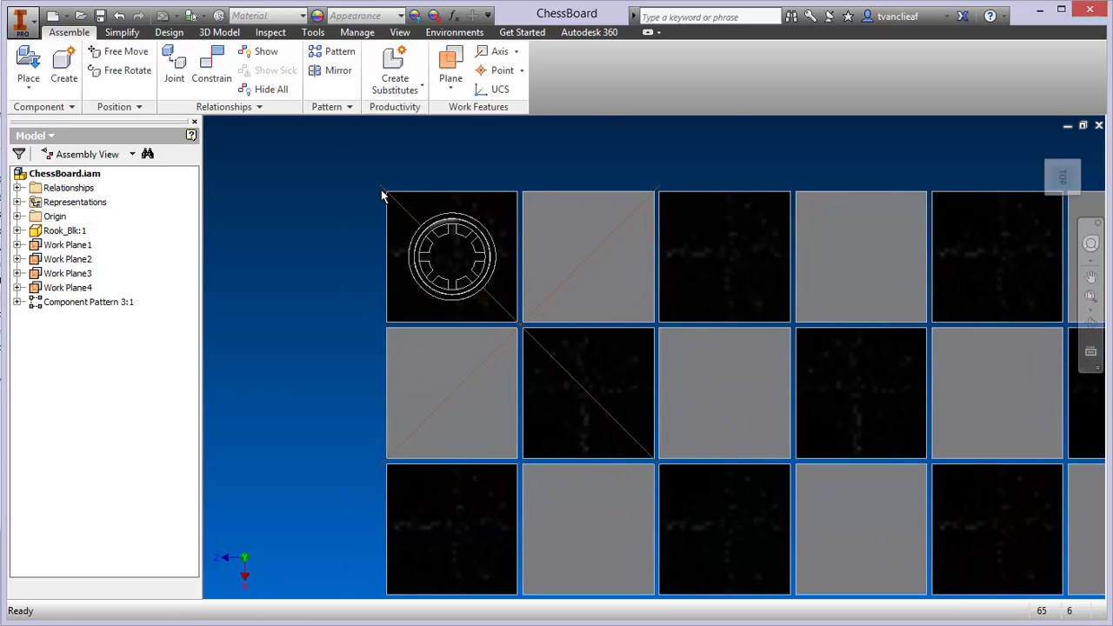
scroll(384, 196, up, 3)
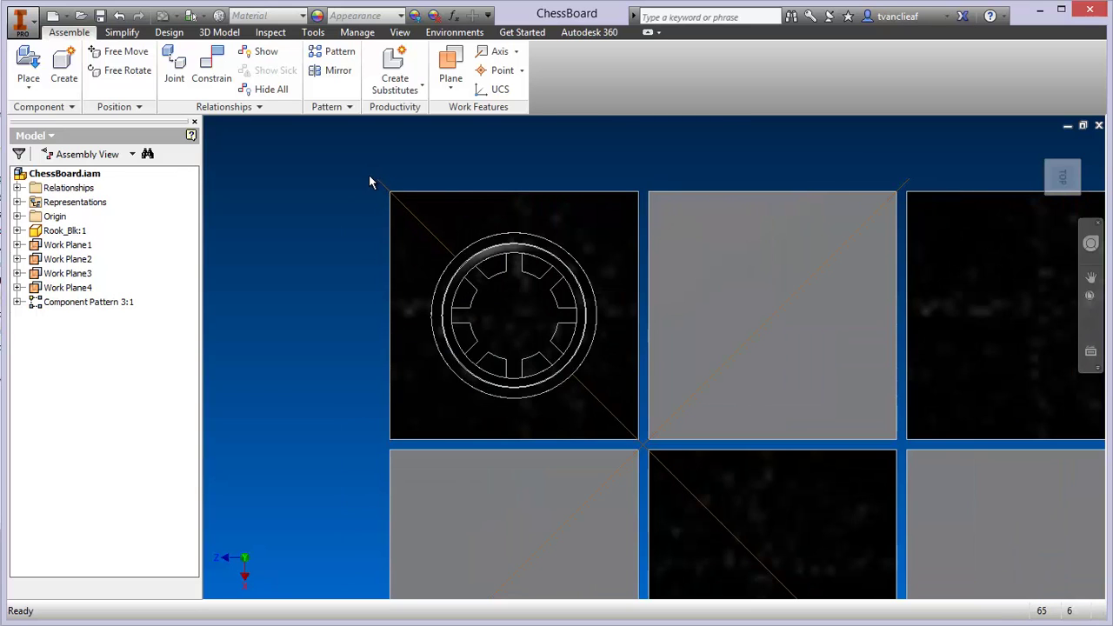
scroll(369, 175, down, 8)
middle_drag(389, 338, 397, 164)
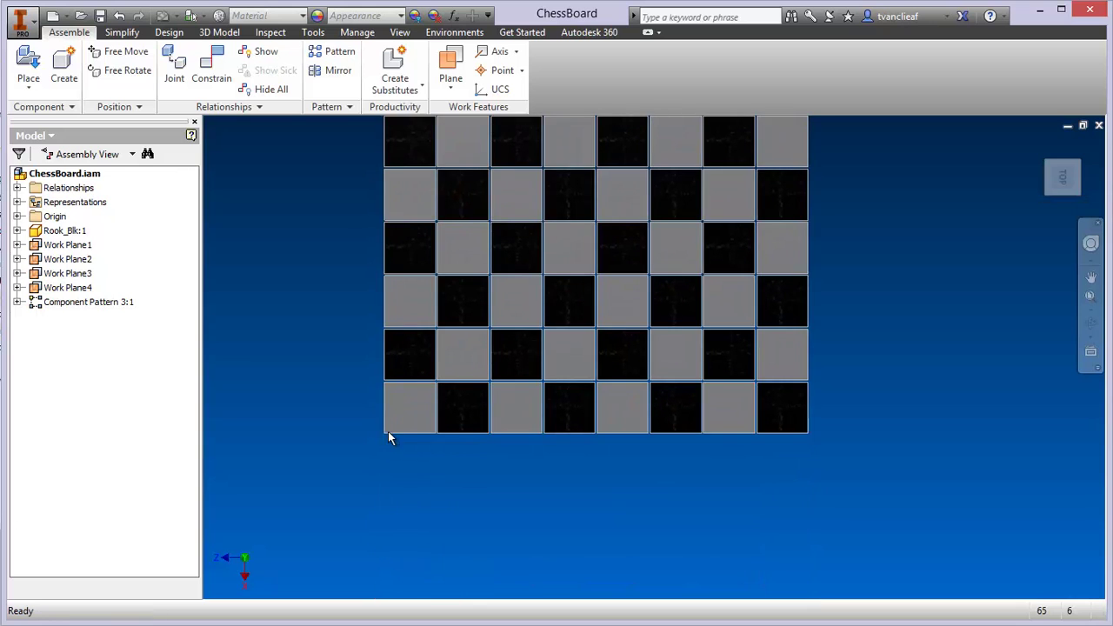
middle_drag(399, 364, 407, 444)
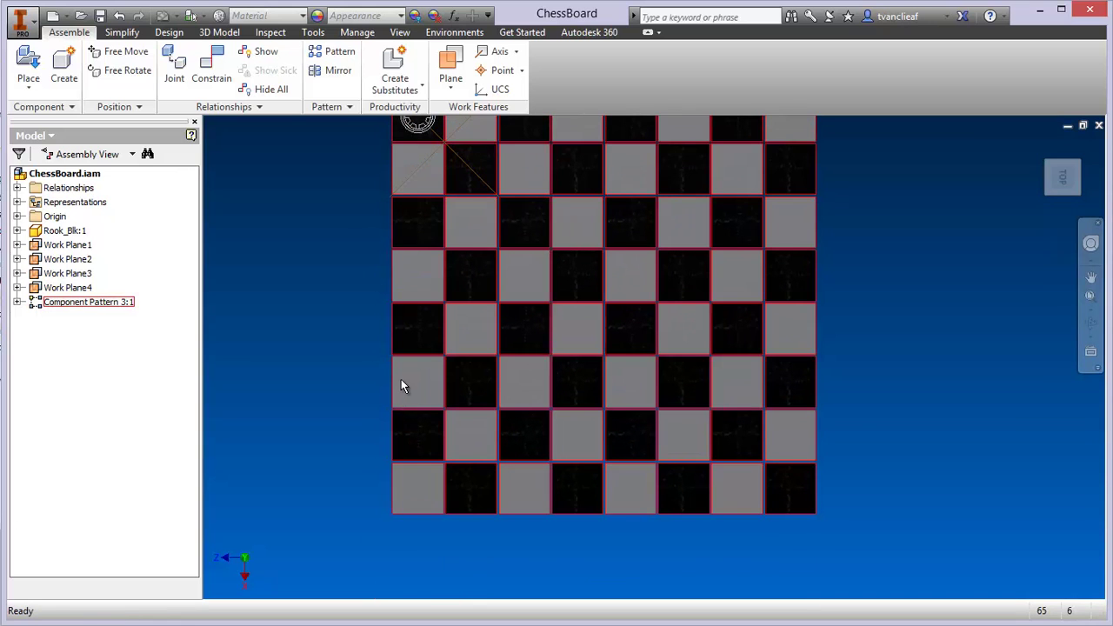
middle_drag(400, 371, 406, 420)
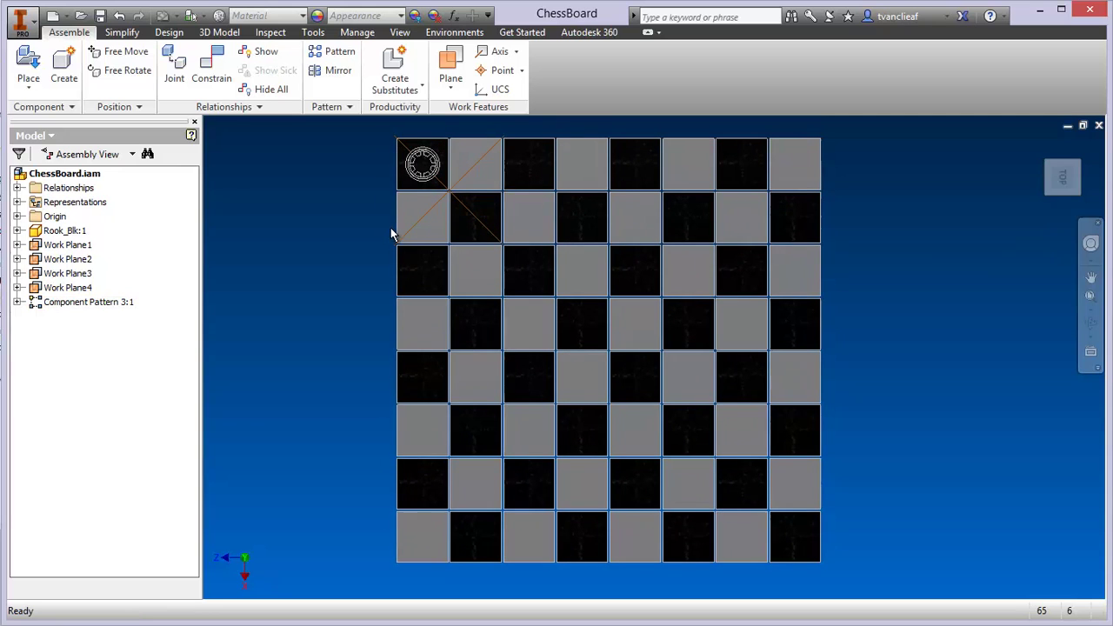
middle_drag(389, 231, 383, 231)
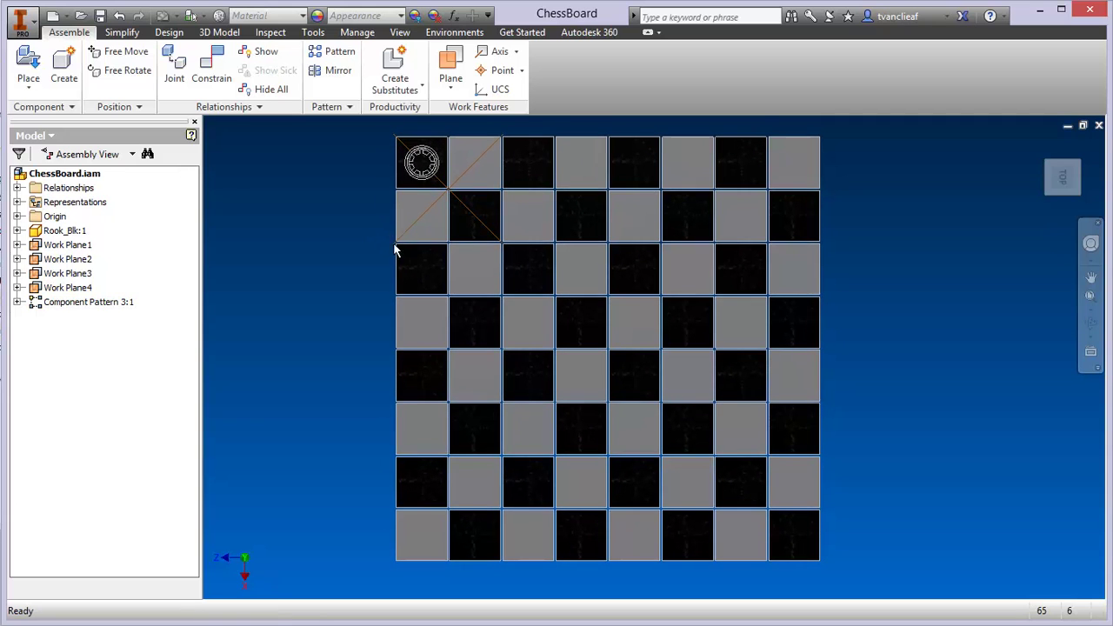
Create an in-place component named VeneerBorder from the Standard.ipt template, placed on the top face of the light corner square
click(1037, 190)
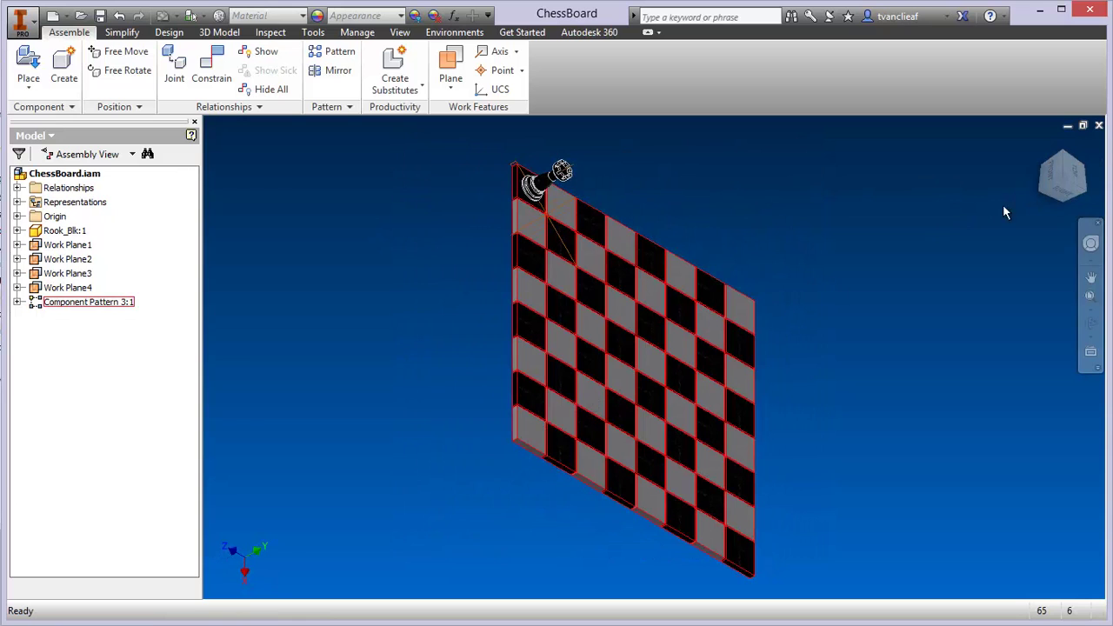
scroll(530, 450, down, 3)
scroll(513, 442, down, 3)
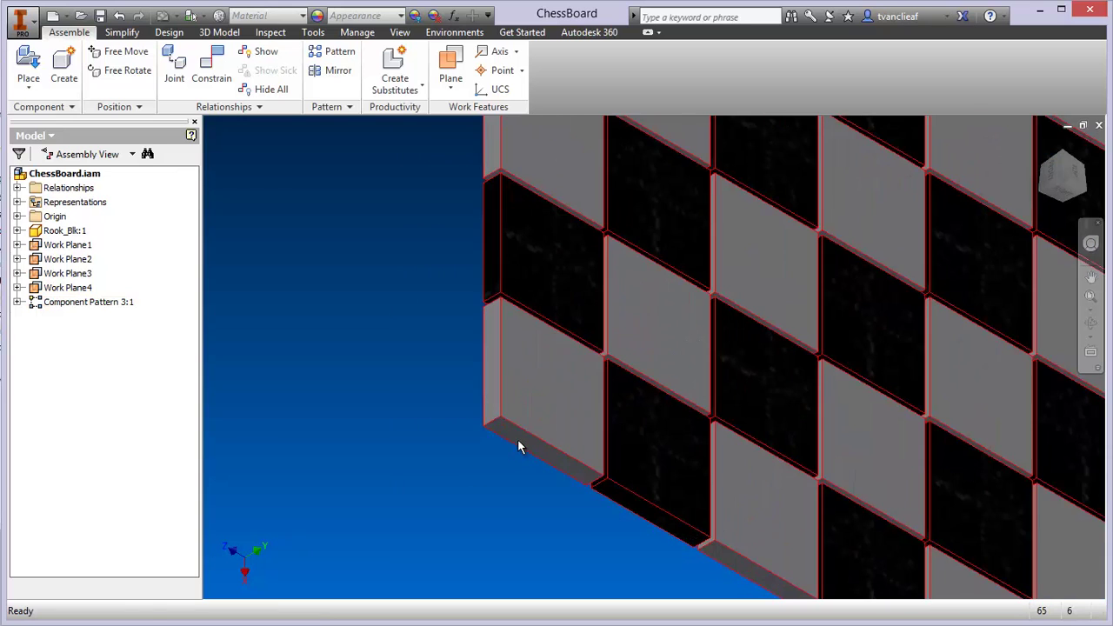
middle_drag(516, 442, 445, 376)
click(66, 77)
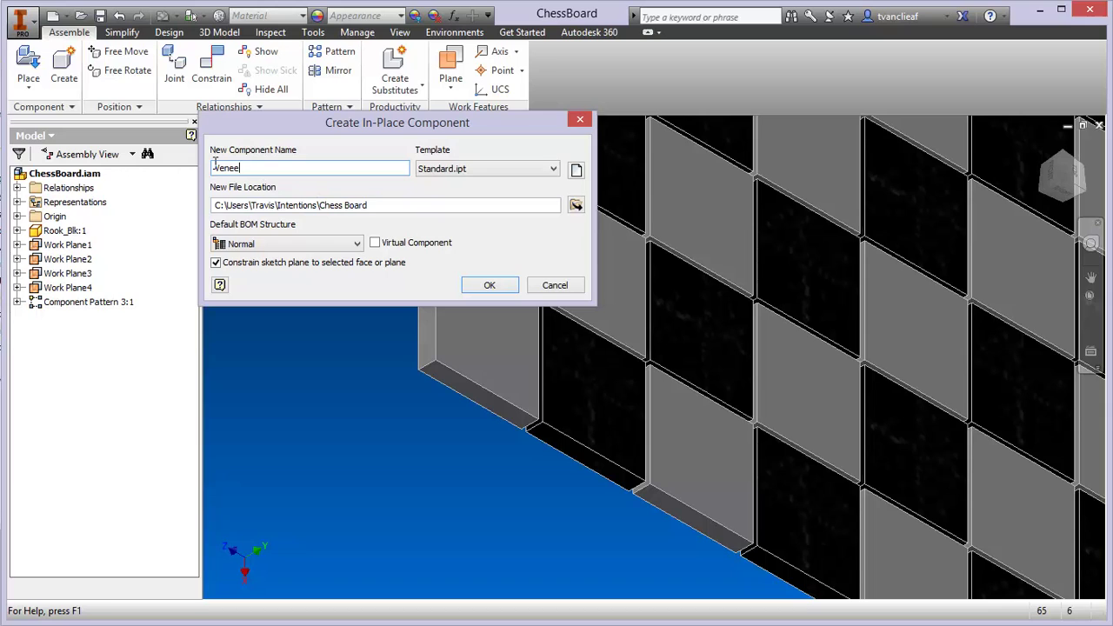
text(VeneerBorder)
click(488, 290)
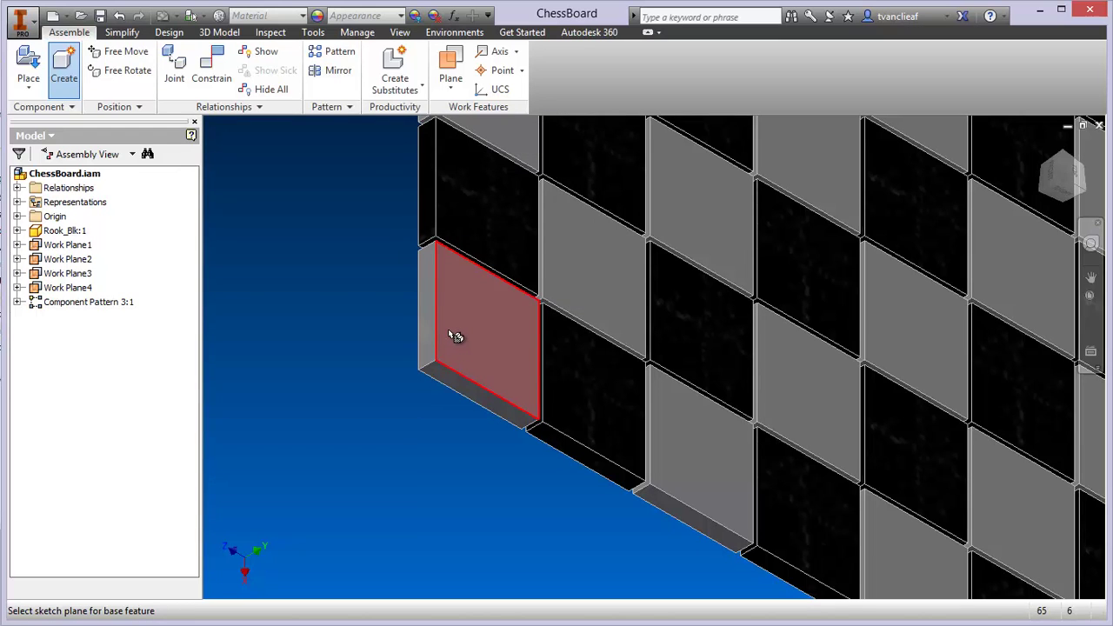
click(451, 336)
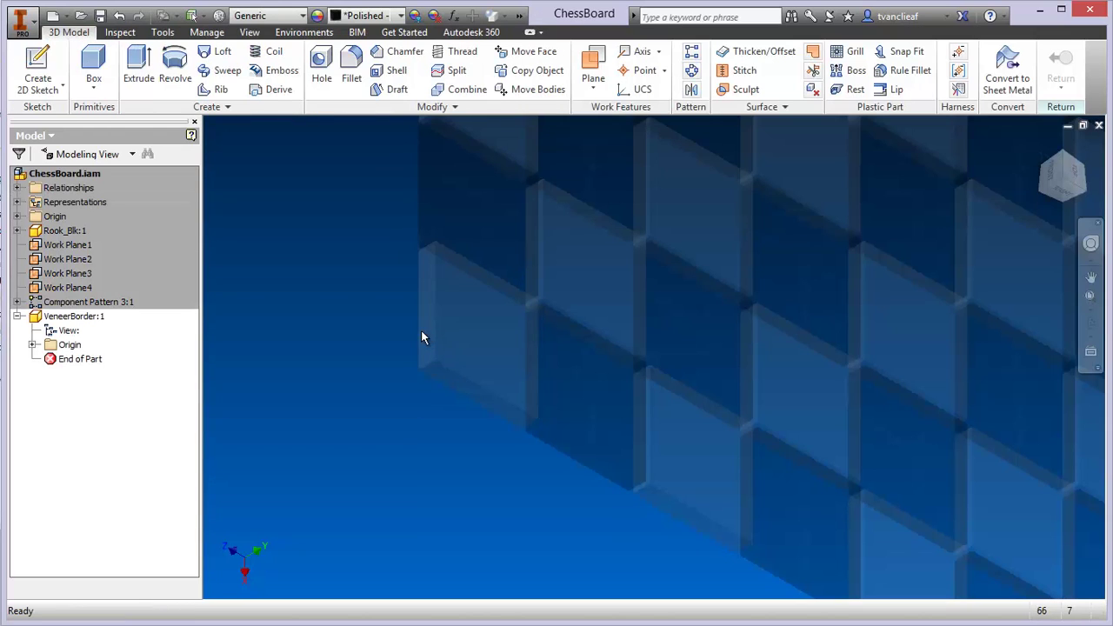
Start a 2D sketch for the VeneerBorder part on the plane of the corner square's top face
click(1048, 187)
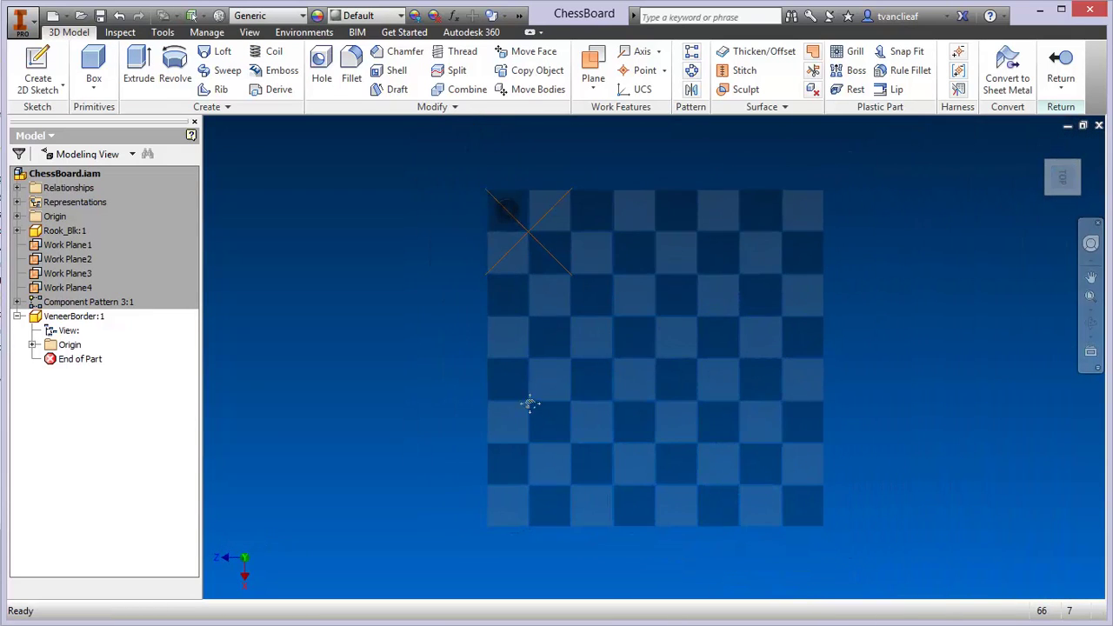
middle_drag(531, 404, 512, 367)
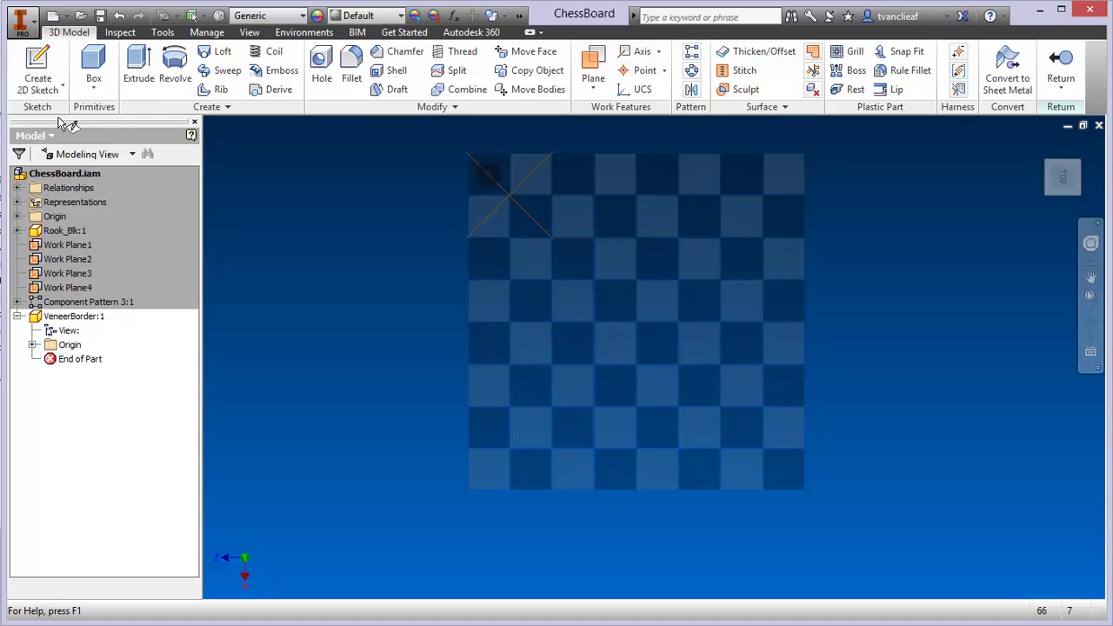
key(F6)
scroll(609, 535, down, 5)
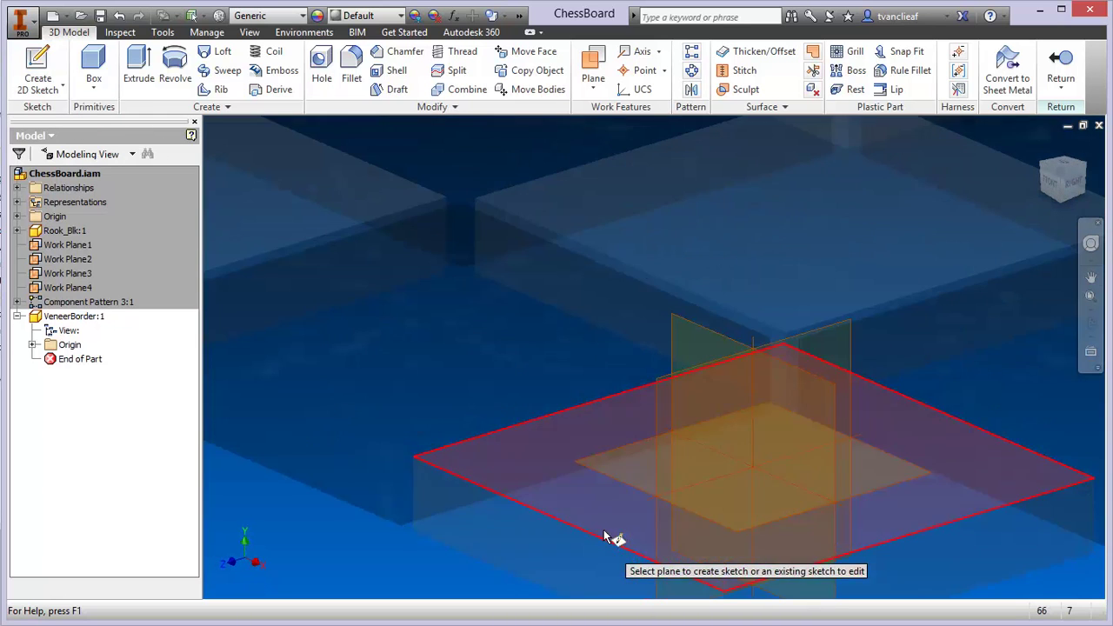
click(600, 467)
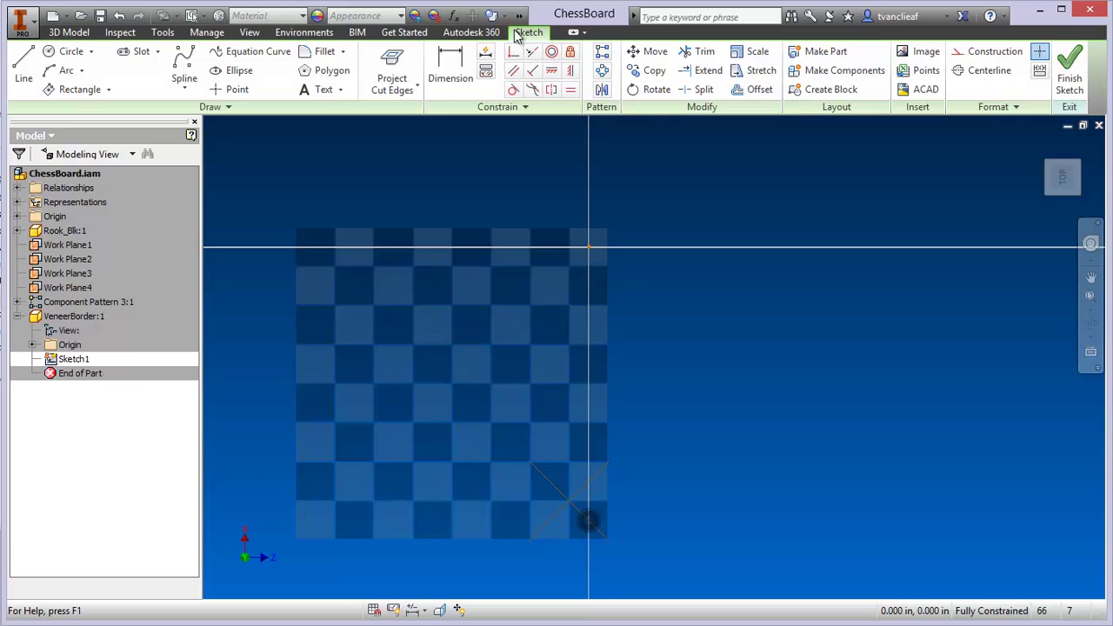
Project the corner square's outer side edge into the sketch with Project Geometry
click(396, 87)
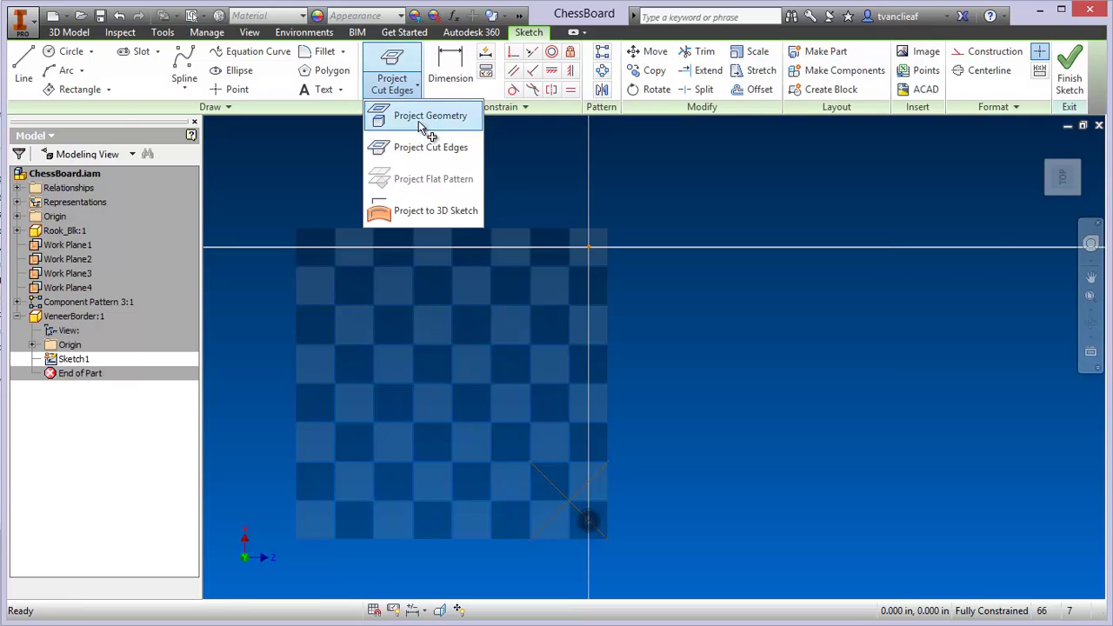
click(426, 118)
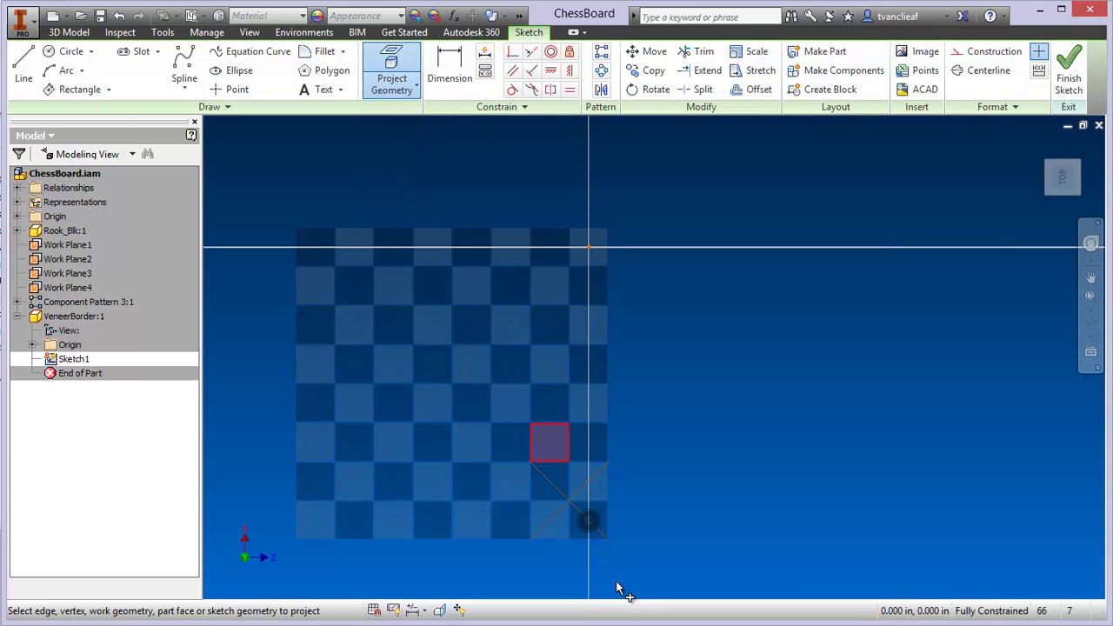
scroll(608, 242, down, 7)
click(585, 240)
scroll(661, 370, down, 3)
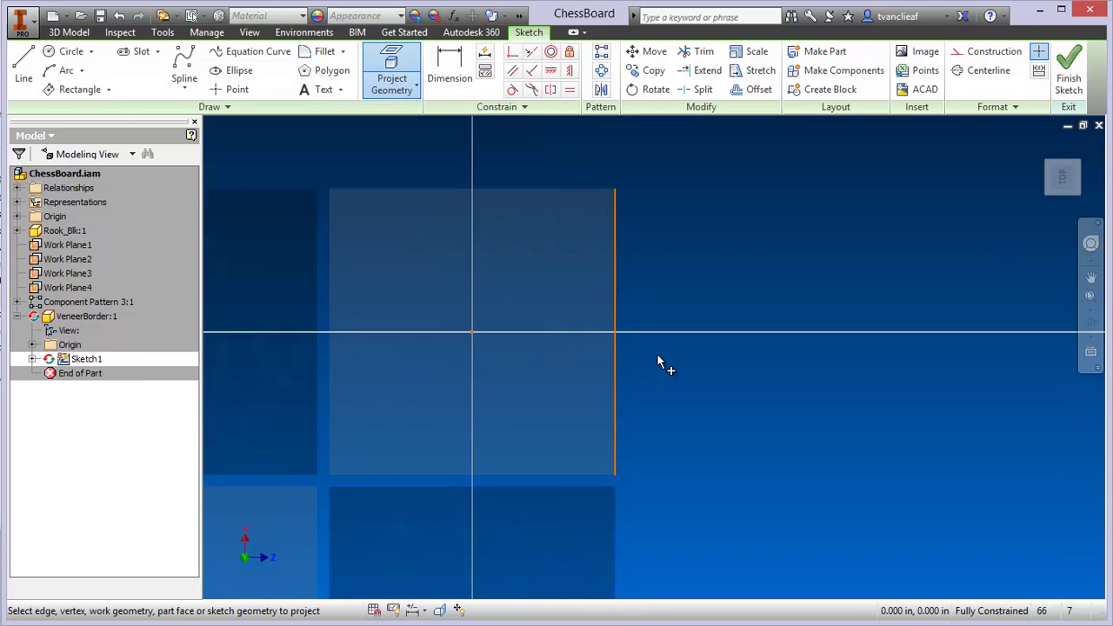
middle_drag(662, 365, 558, 288)
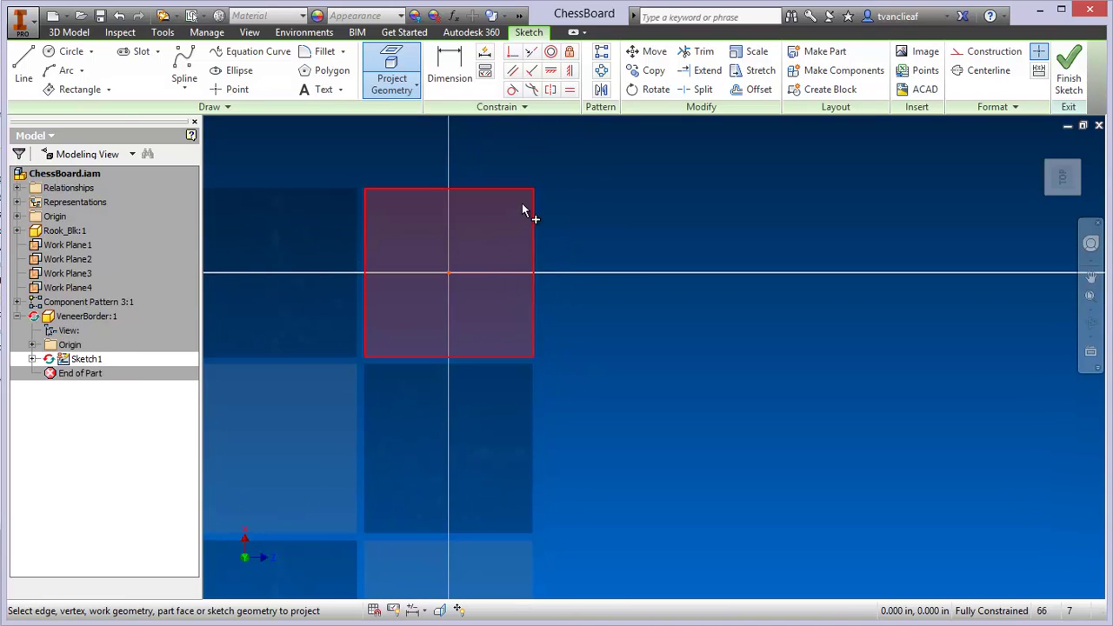
mouse_move(559, 228)
middle_down()
mouse_move(549, 275)
mouse_move(551, 256)
middle_up()
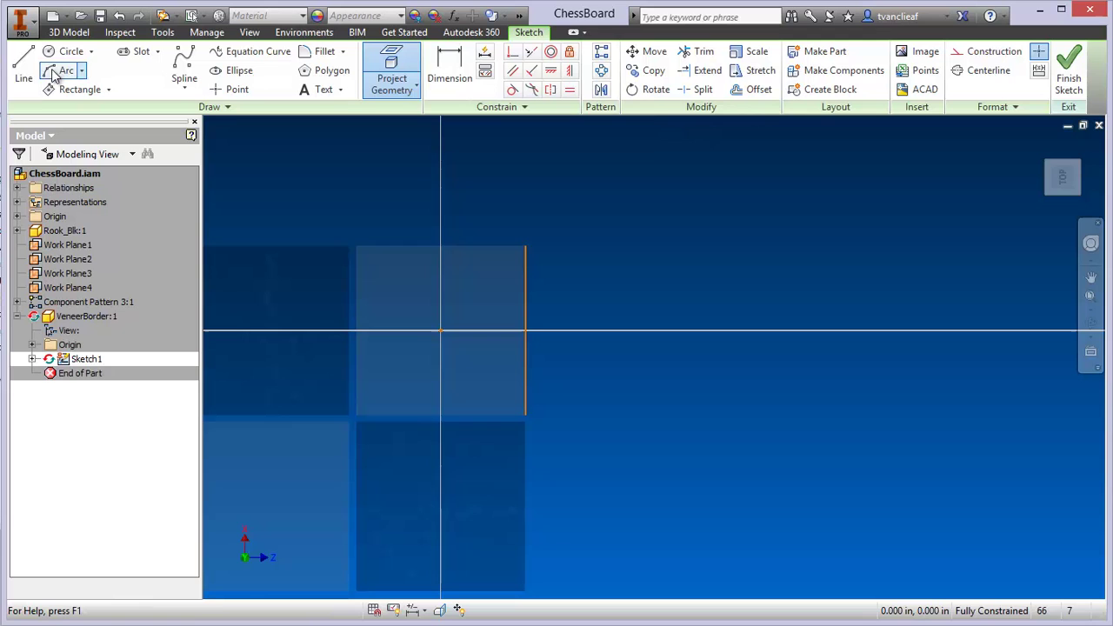
Draw a line about 2.6 in long just outside the board, parallel to the projected edge and extending past both its ends
click(24, 77)
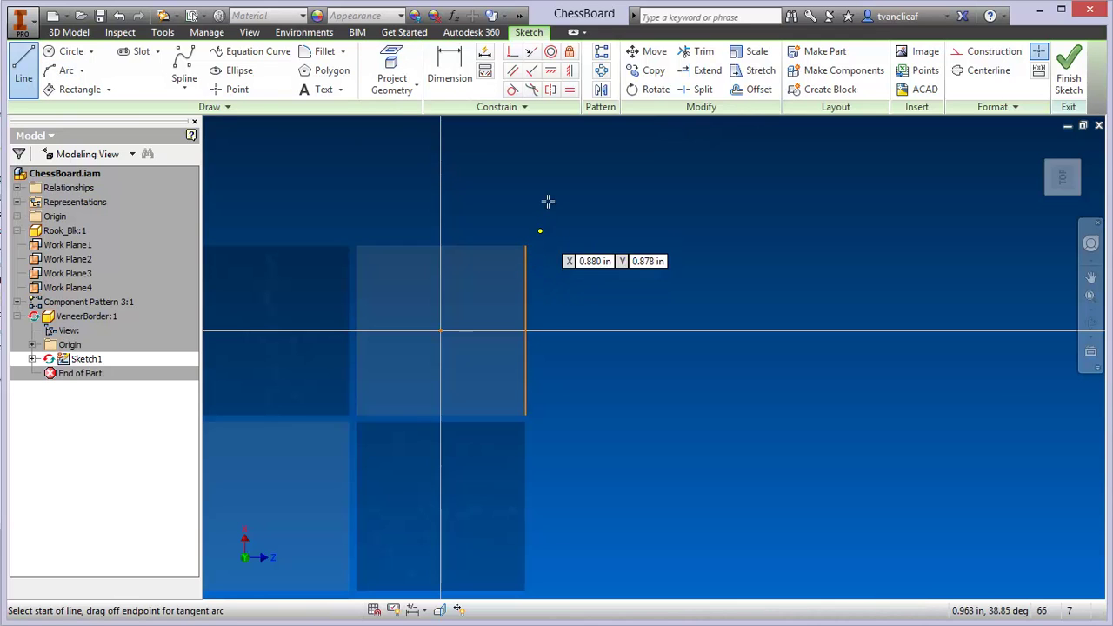
click(557, 166)
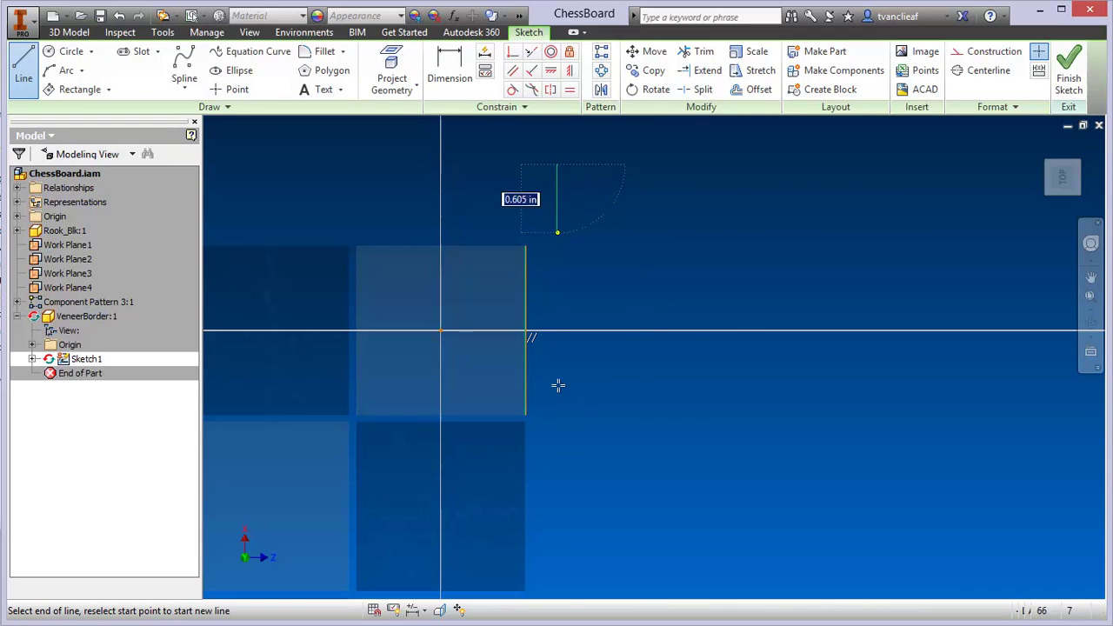
click(557, 454)
scroll(596, 254, up, 2)
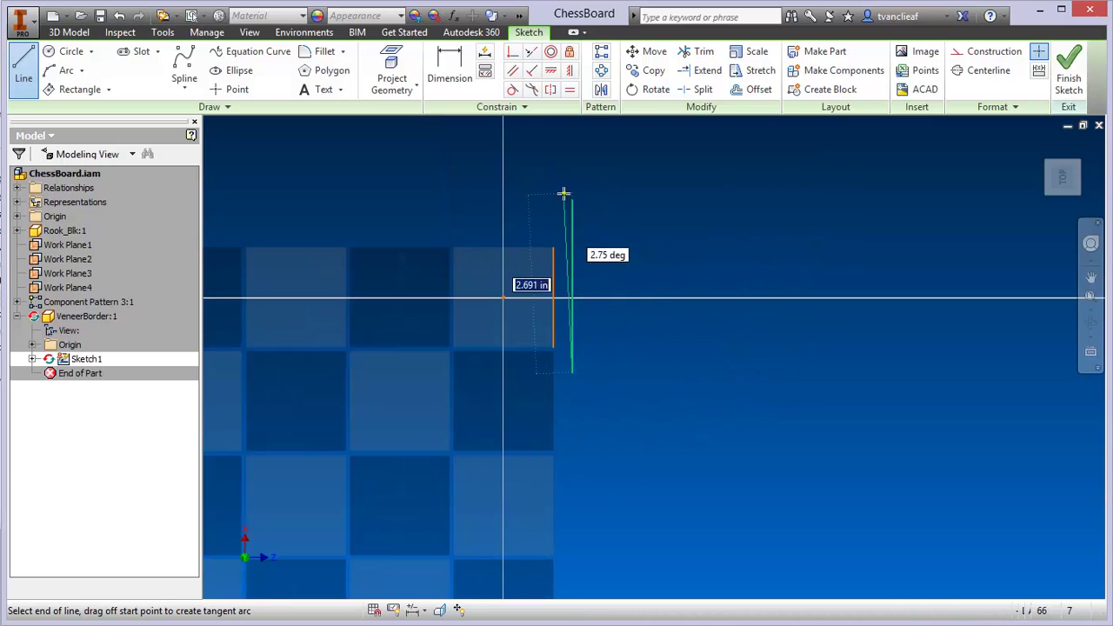
right_click(615, 227)
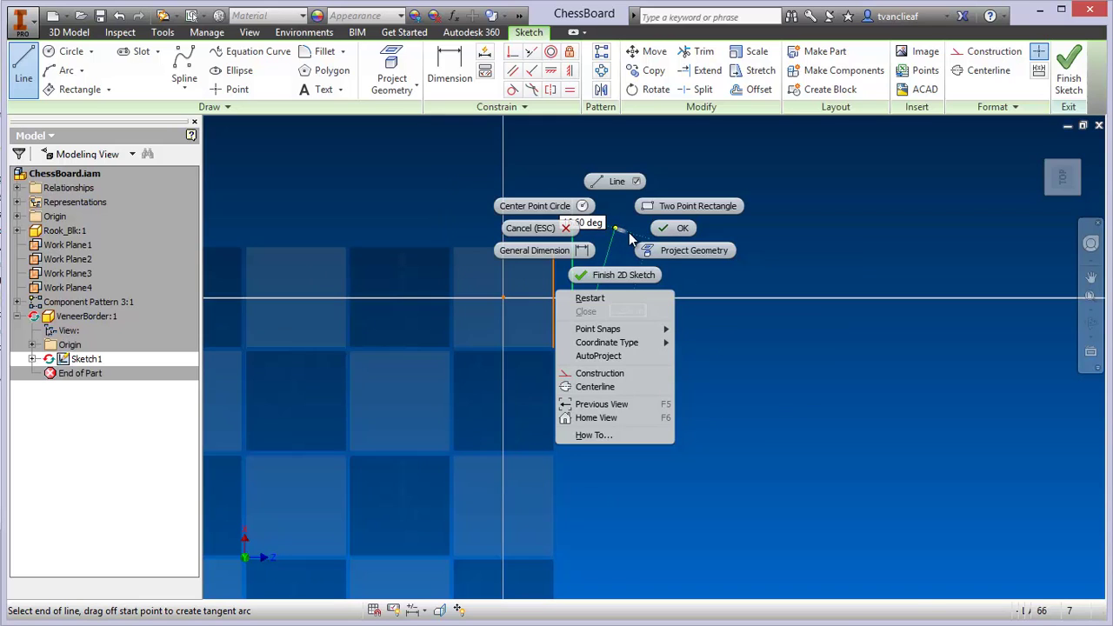
click(671, 229)
scroll(560, 239, down, 3)
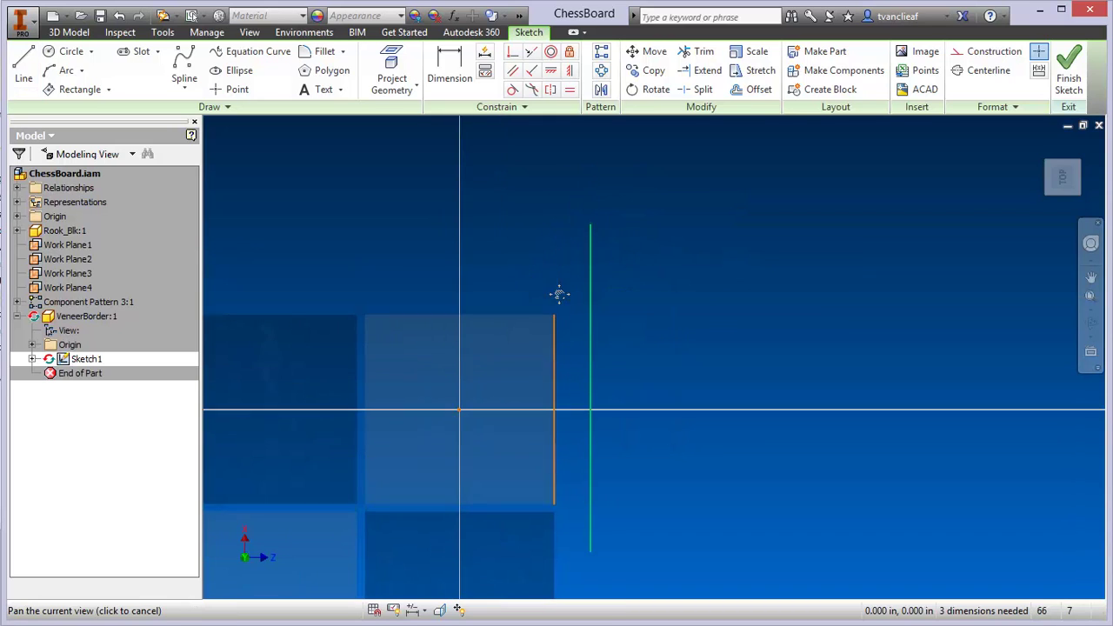
Dimension the gap between the projected square edge and the parallel outer line at 0.125 in
click(450, 77)
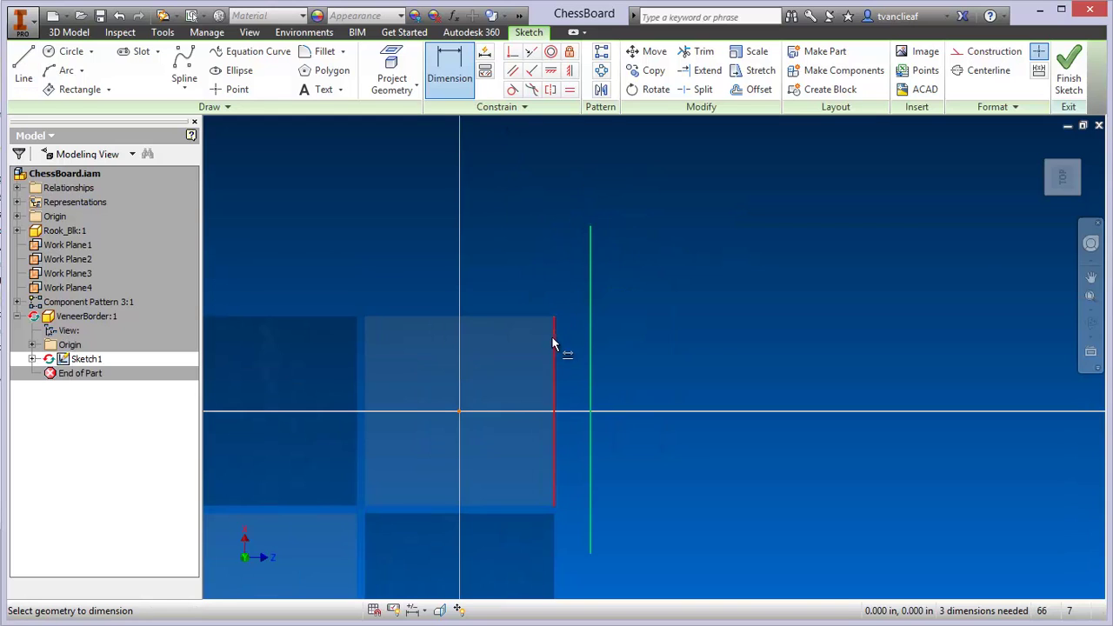
click(592, 339)
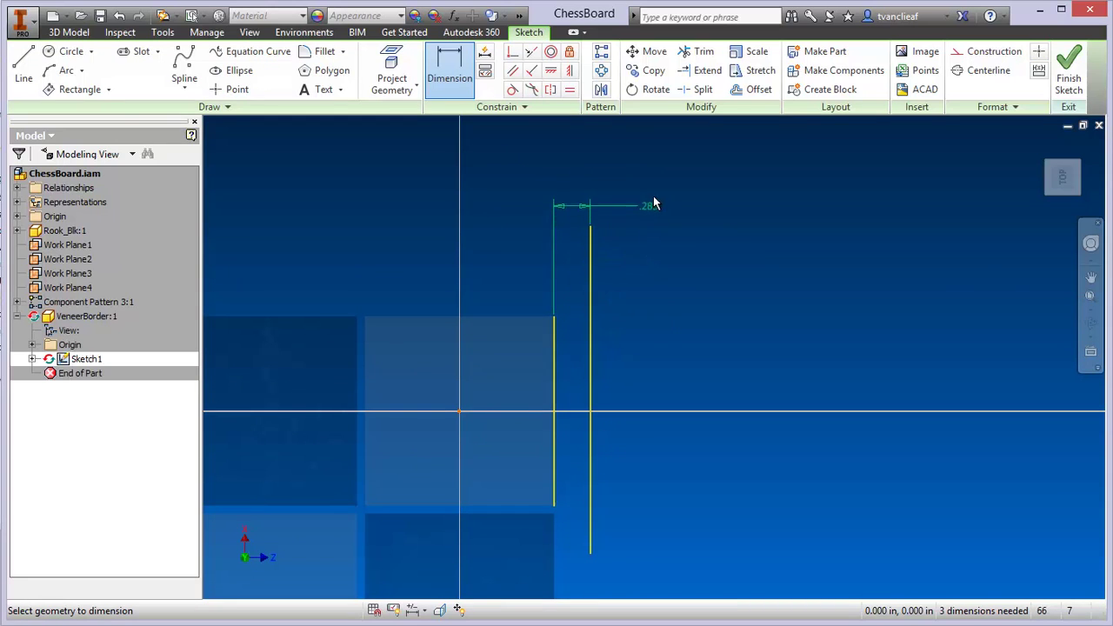
click(662, 195)
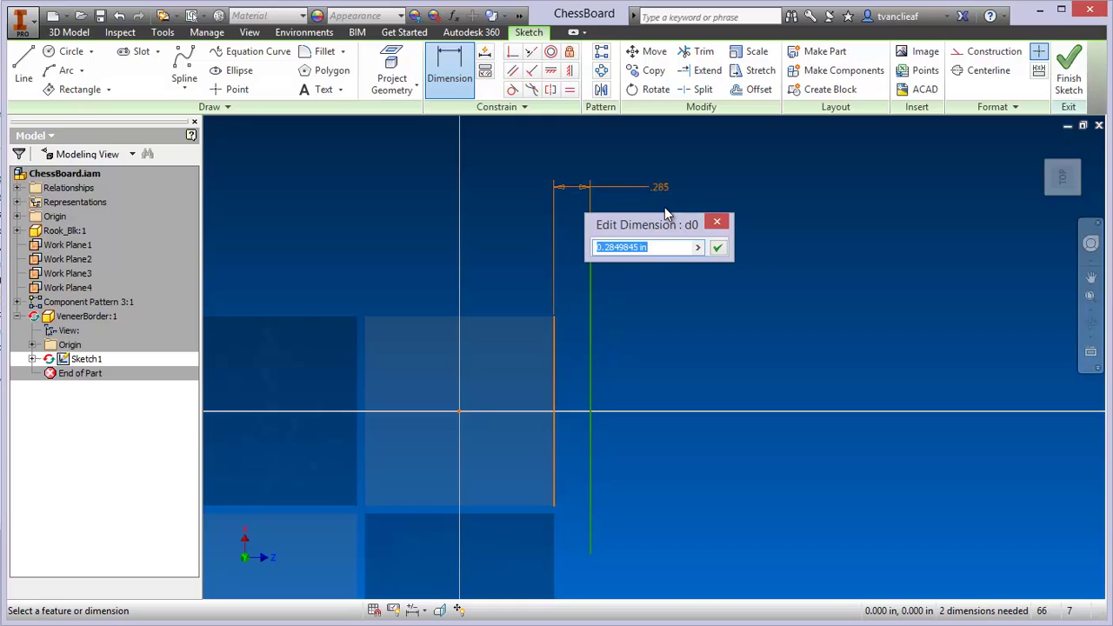
text(.125)
key(Return)
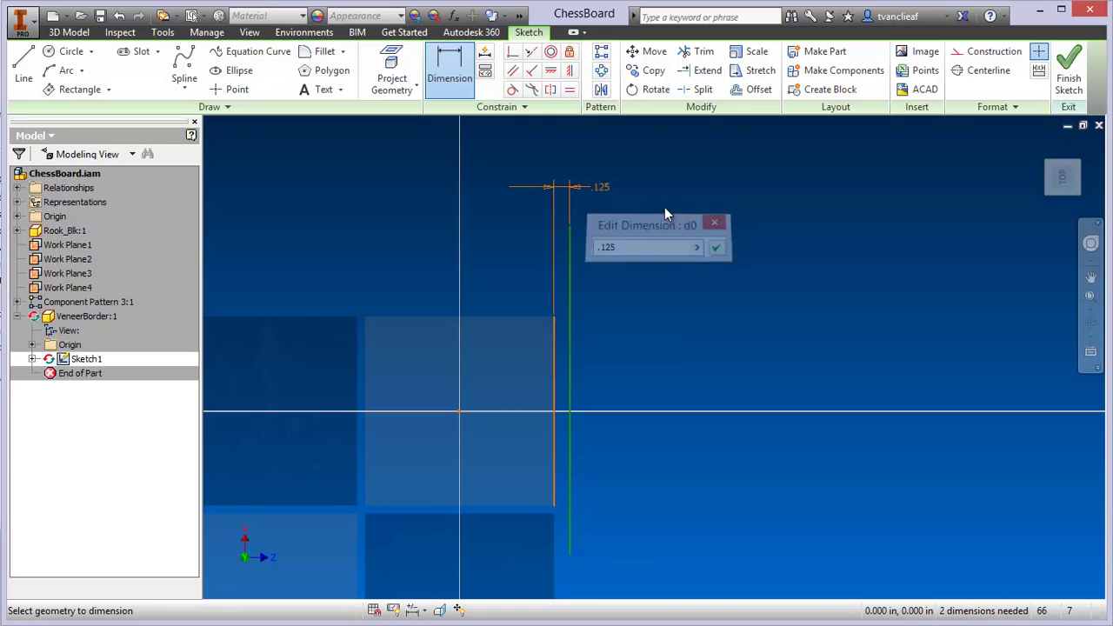
Change the gap between the projected edge and the outer line to 0.0625 in
scroll(563, 253, down, 2)
middle_drag(549, 271, 500, 256)
scroll(530, 197, up, 2)
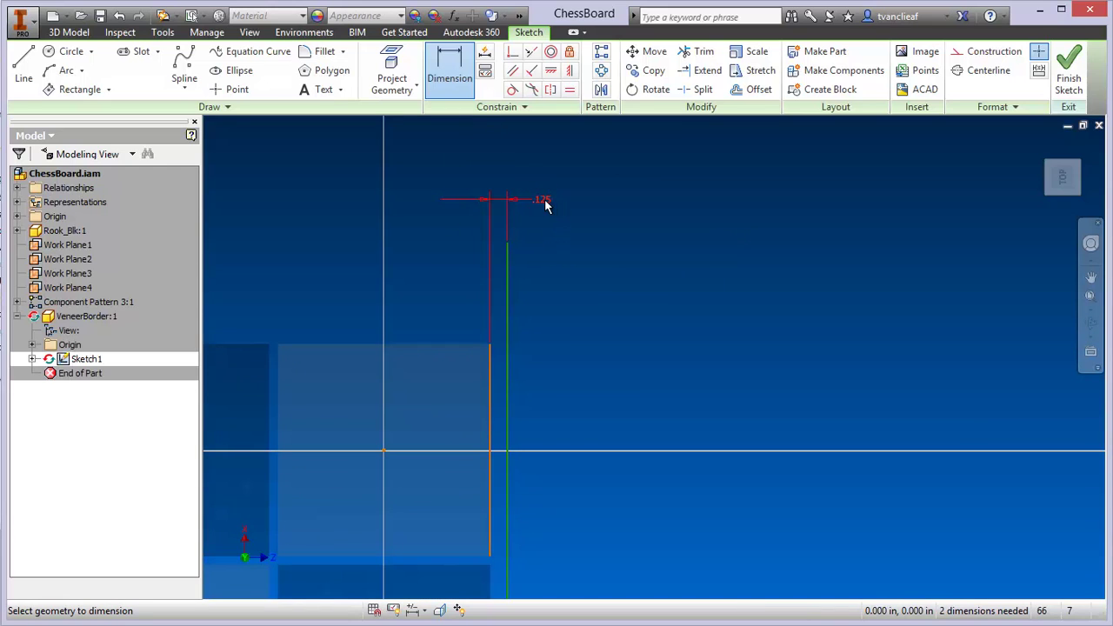
double_click(546, 204)
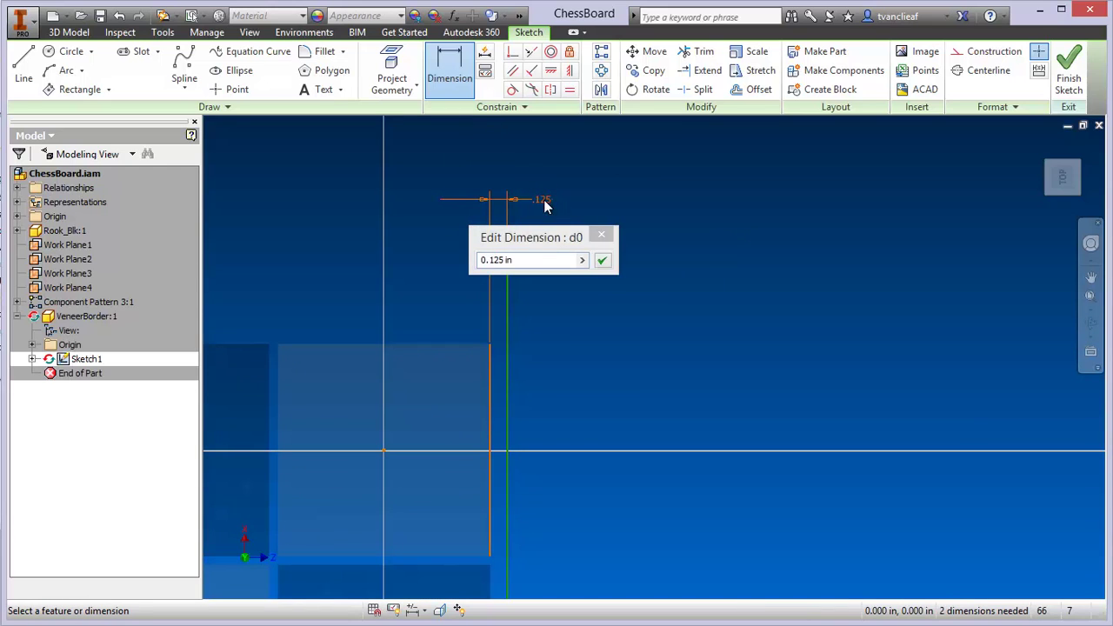
click(501, 260)
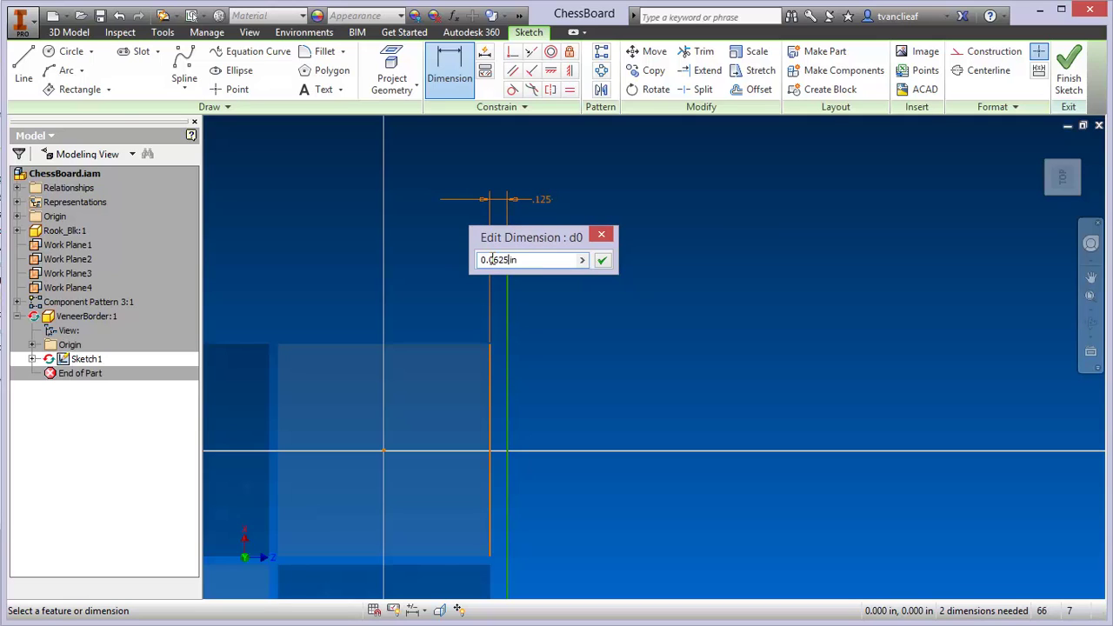
click(602, 262)
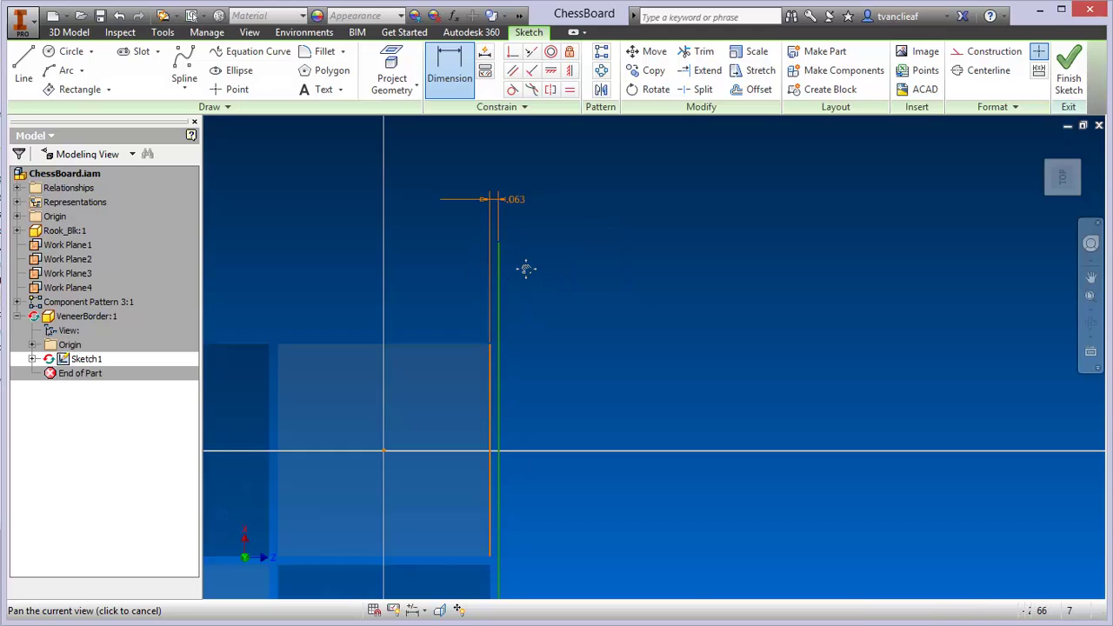
scroll(525, 262, down, 2)
key(Escape)
Draw a 45° line from the upper outer corner of the light corner square to the parallel outer line
scroll(507, 271, up, 3)
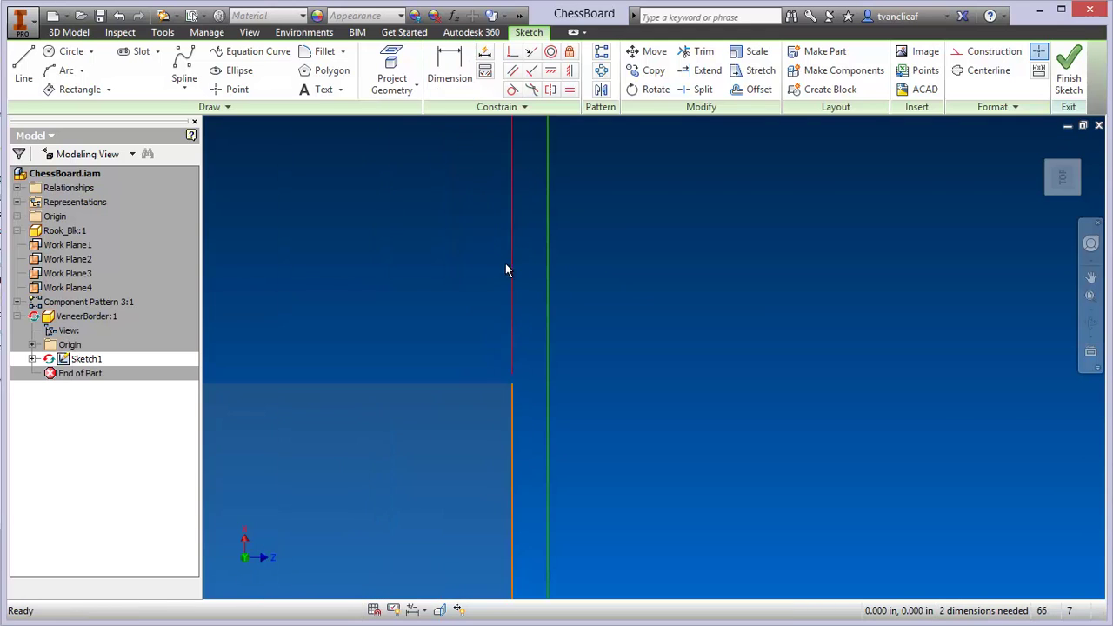
click(23, 63)
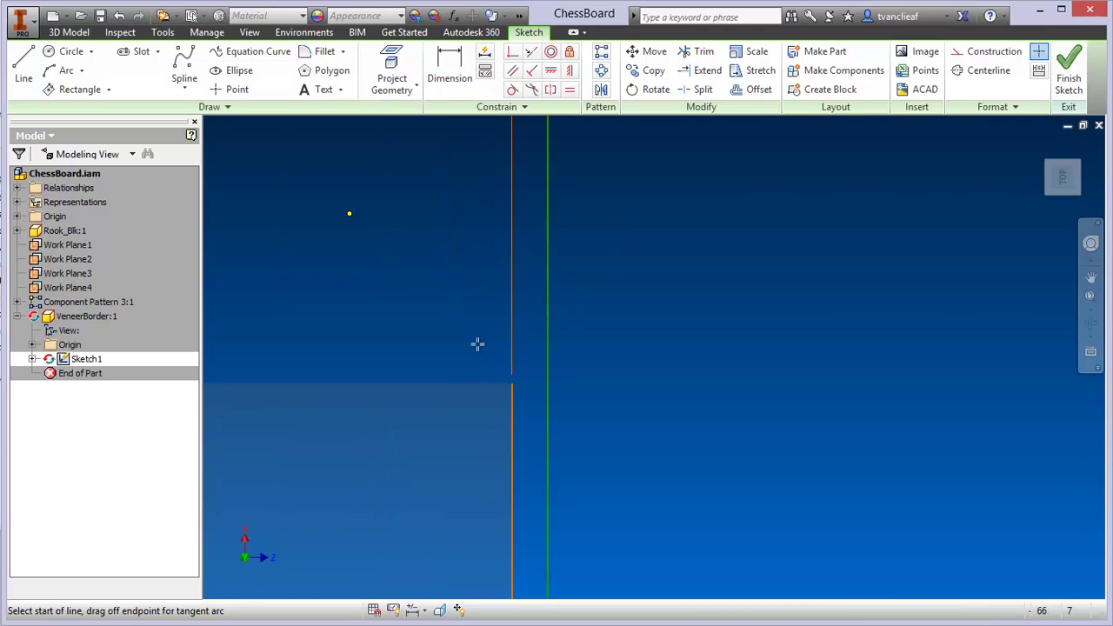
click(512, 382)
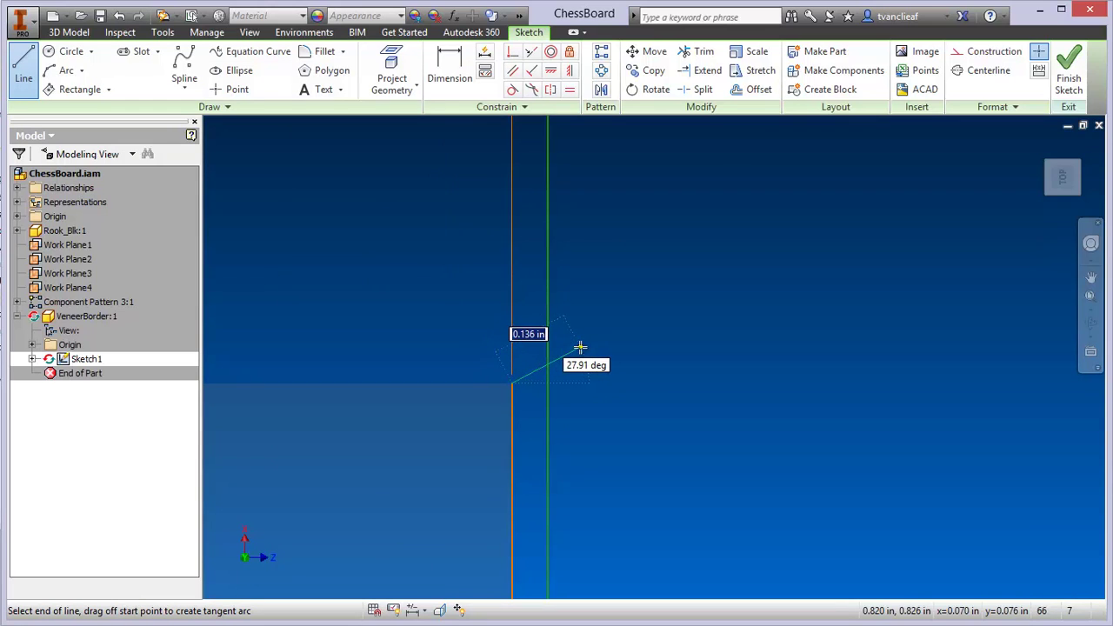
key(Tab)
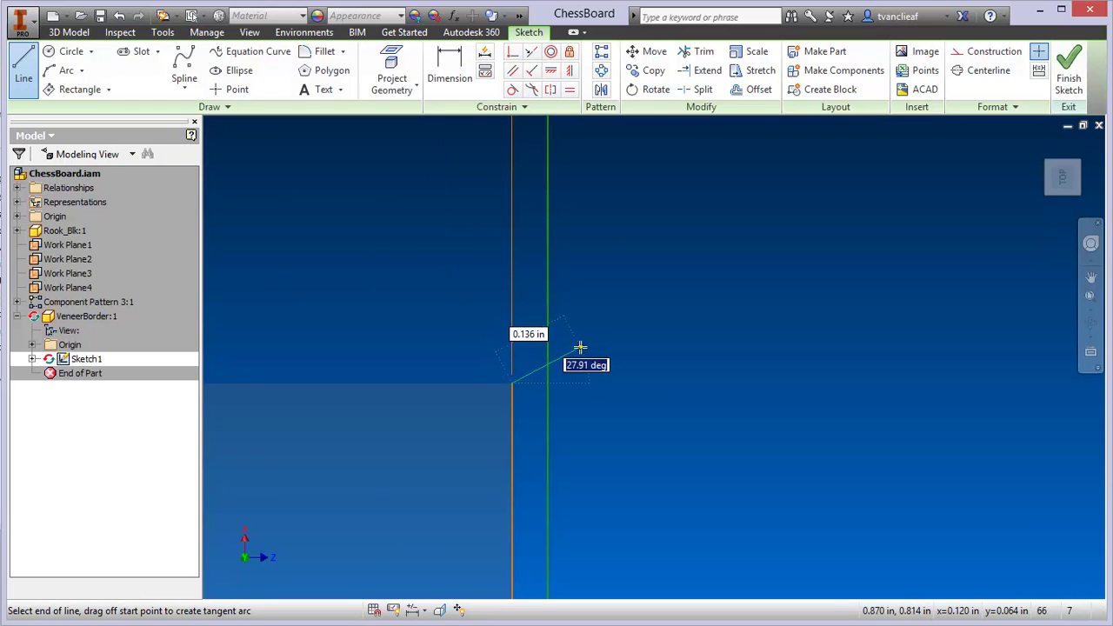
text(45)
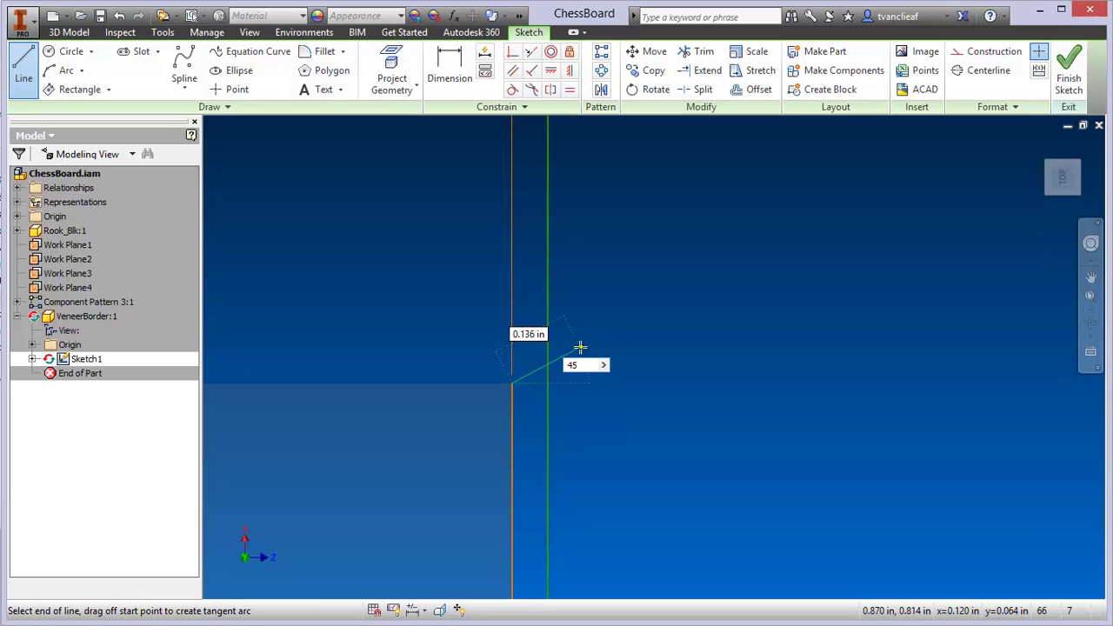
key(Tab)
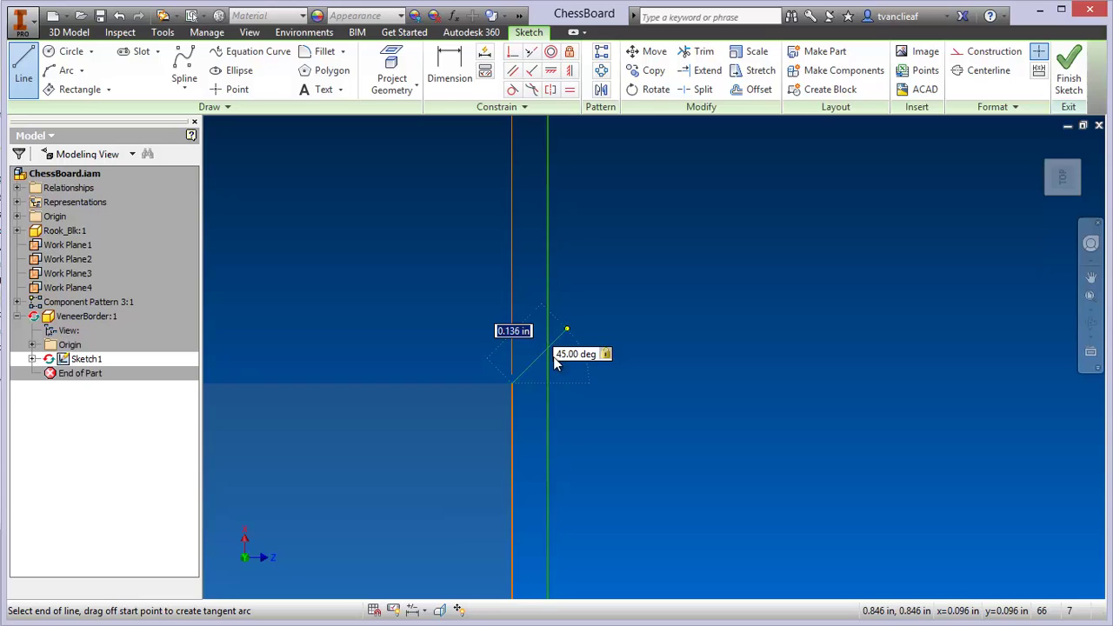
click(546, 350)
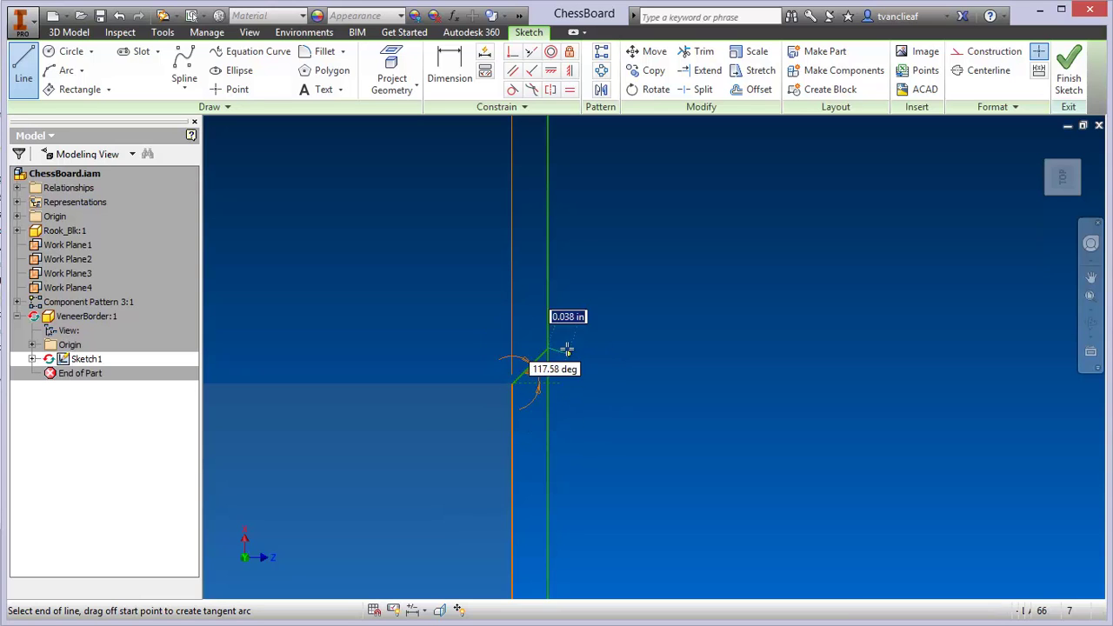
Trim off the part of the outer line that extends beyond the 45° corner line
click(704, 51)
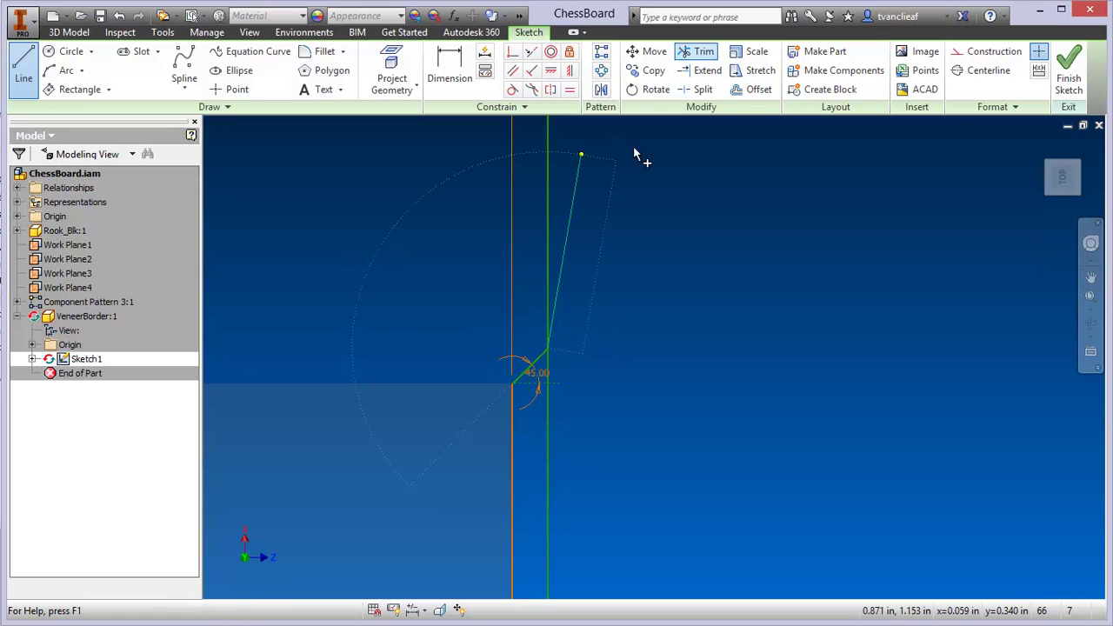
click(550, 315)
scroll(552, 239, down, 2)
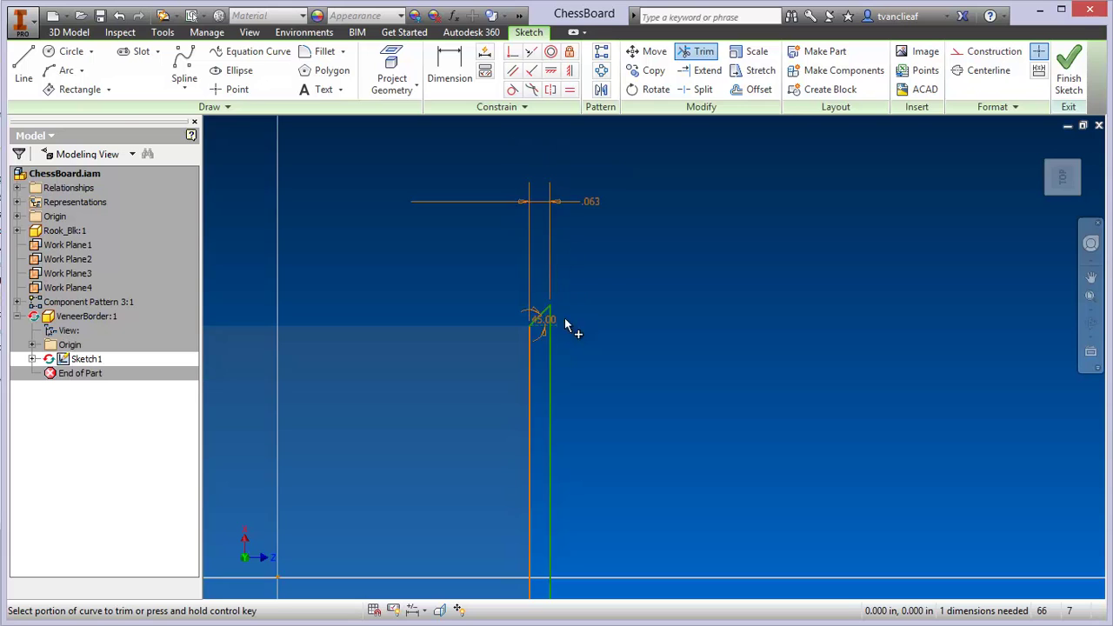
Project the outer side edge of the rook's corner square at the board's other end into the sketch
middle_drag(566, 323, 554, 197)
scroll(555, 196, down, 5)
scroll(554, 198, down, 3)
middle_drag(575, 346, 574, 159)
scroll(575, 157, down, 4)
scroll(566, 295, down, 6)
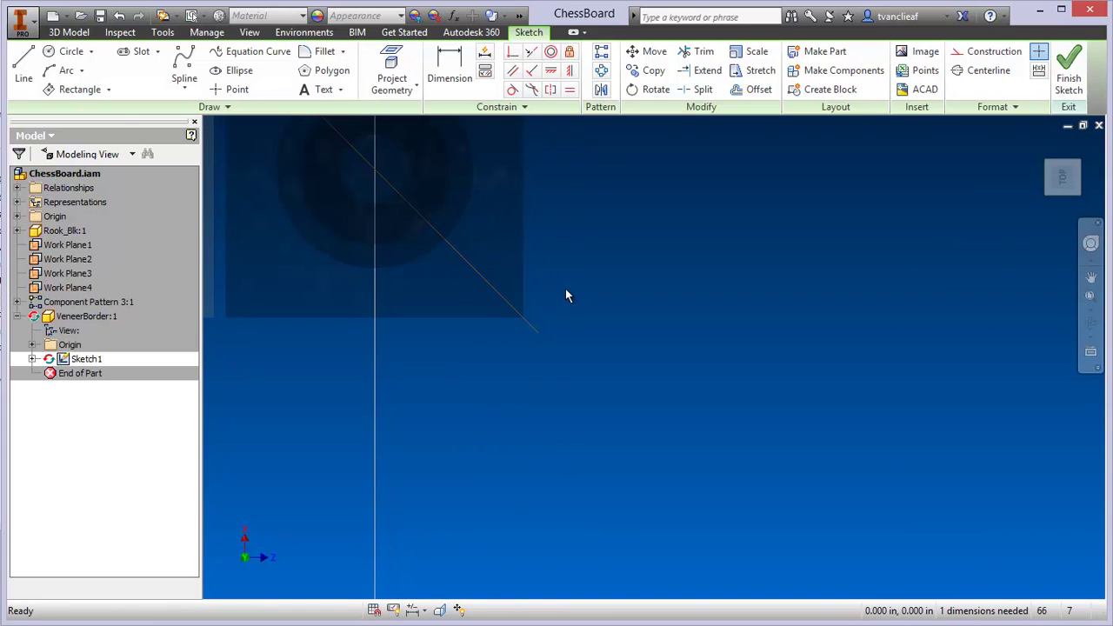
middle_drag(565, 289, 579, 328)
click(36, 80)
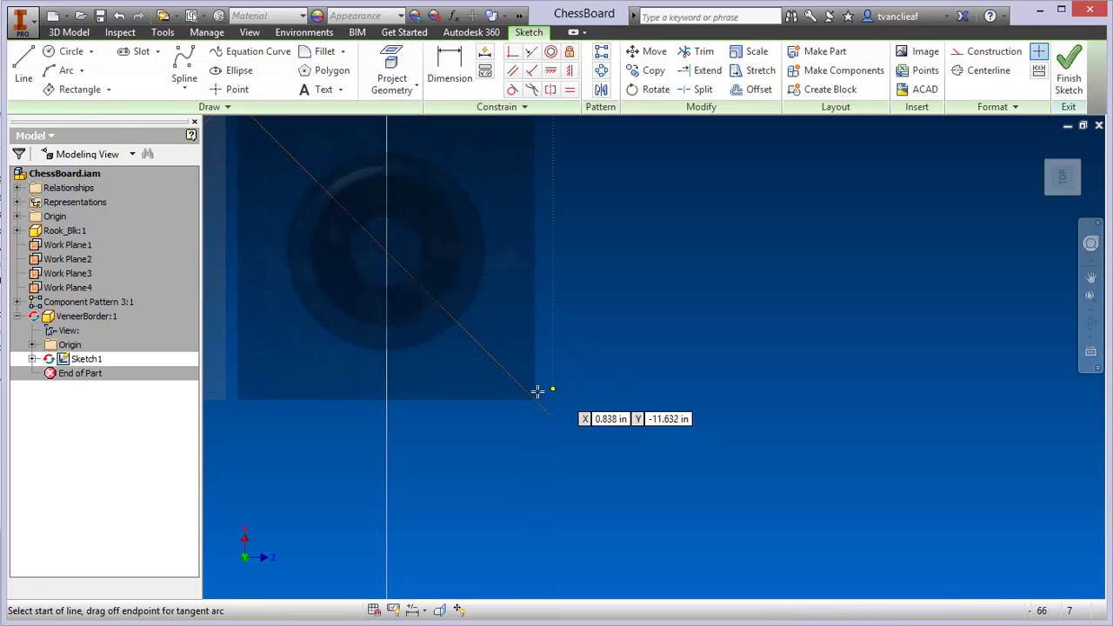
mouse_move(529, 406)
middle_down()
mouse_move(542, 324)
mouse_move(547, 350)
middle_up()
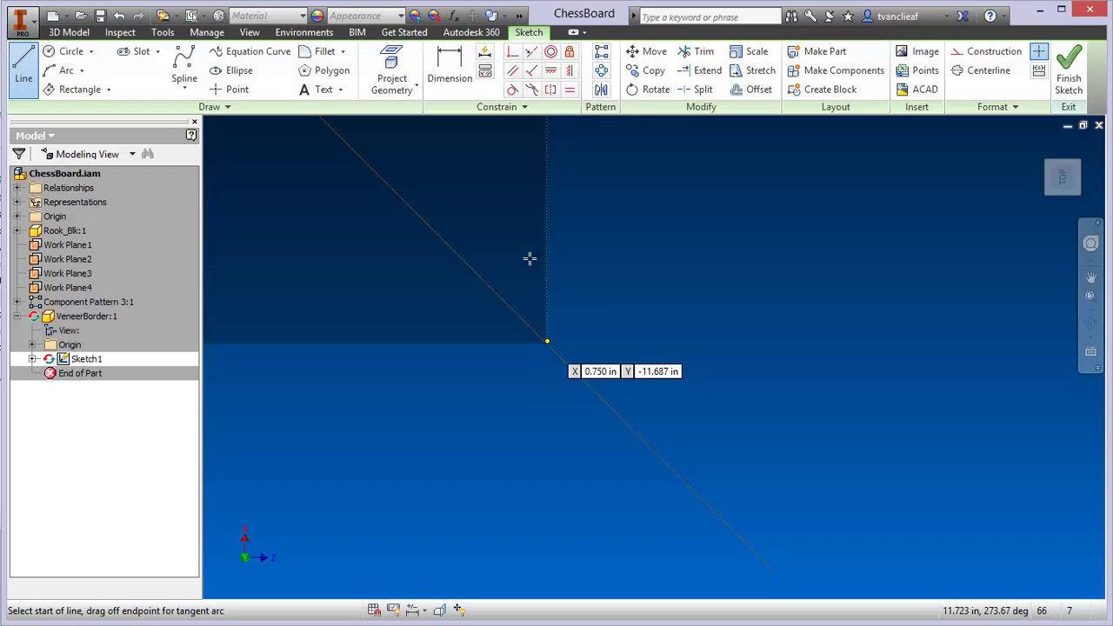
mouse_move(529, 259)
middle_down()
mouse_move(534, 373)
mouse_move(532, 343)
middle_up()
click(399, 80)
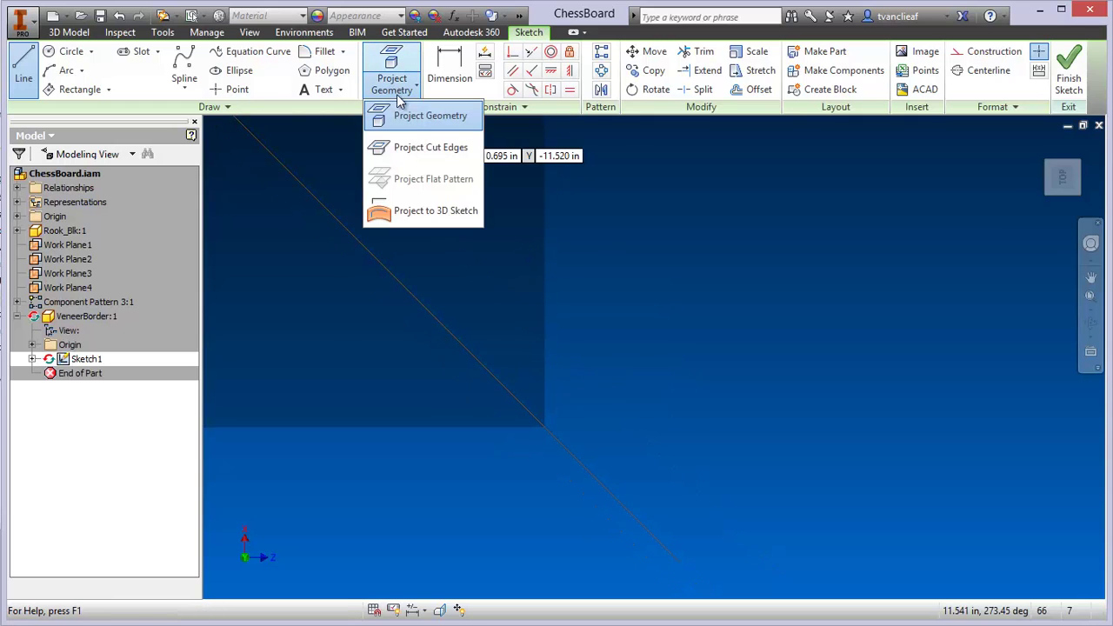
click(387, 117)
click(544, 318)
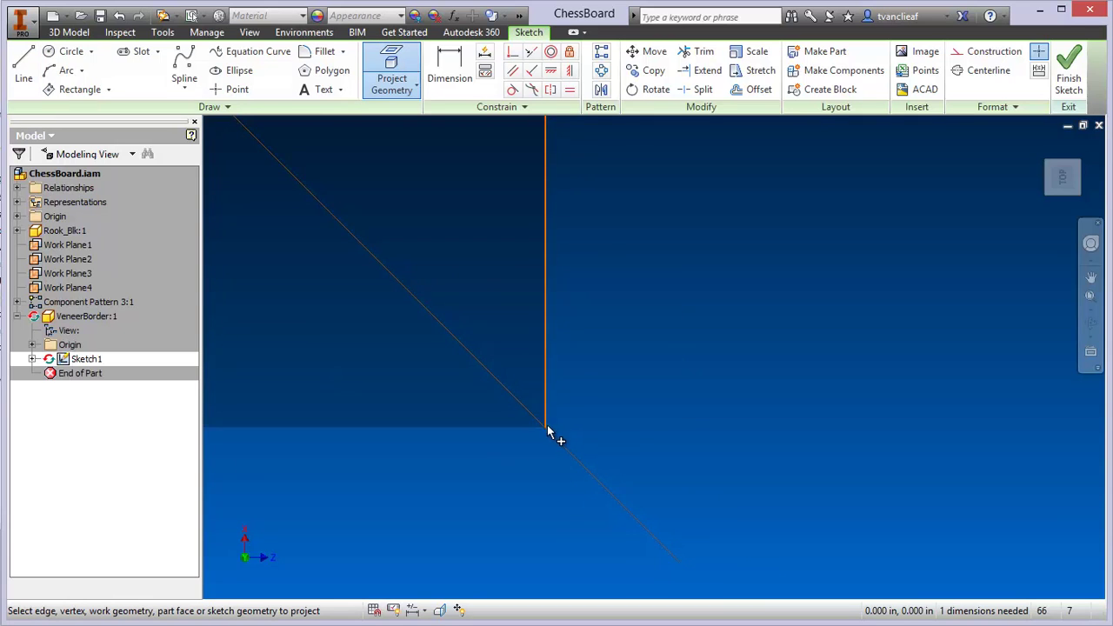
Draw a line about 0.044 in long at 45° outward from the lower outer corner of the rook's square, along the diagonal
click(28, 75)
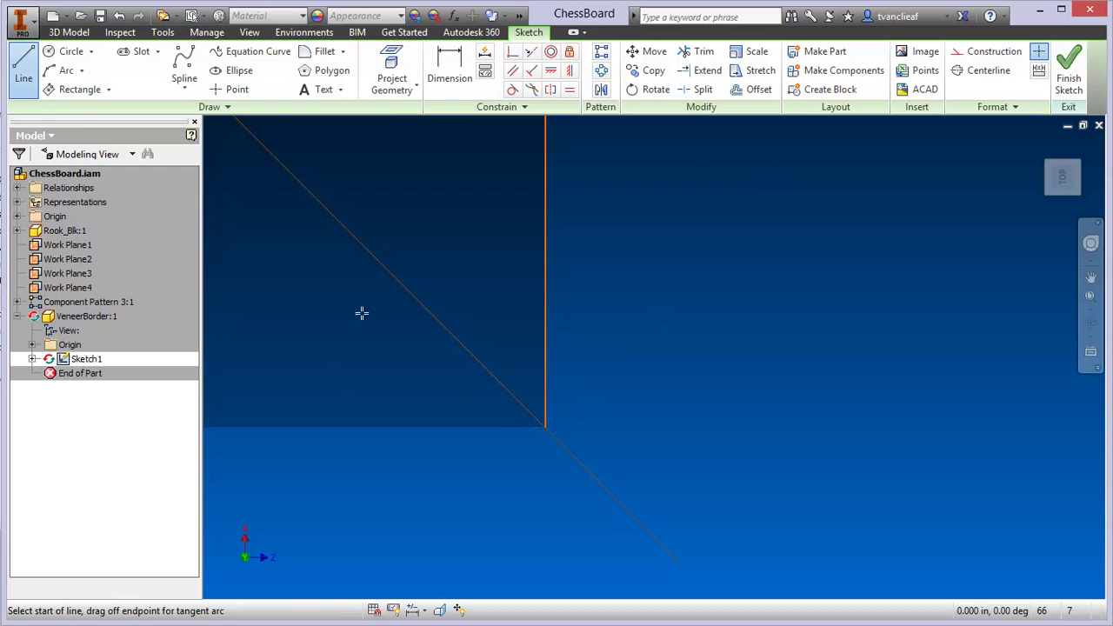
click(545, 426)
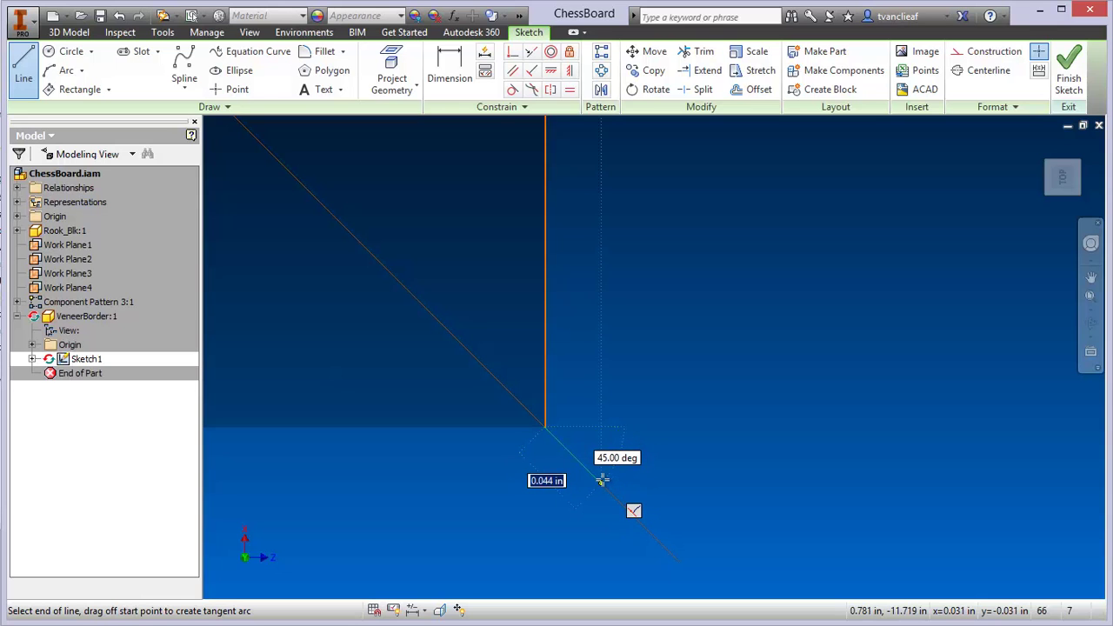
scroll(602, 479, down, 4)
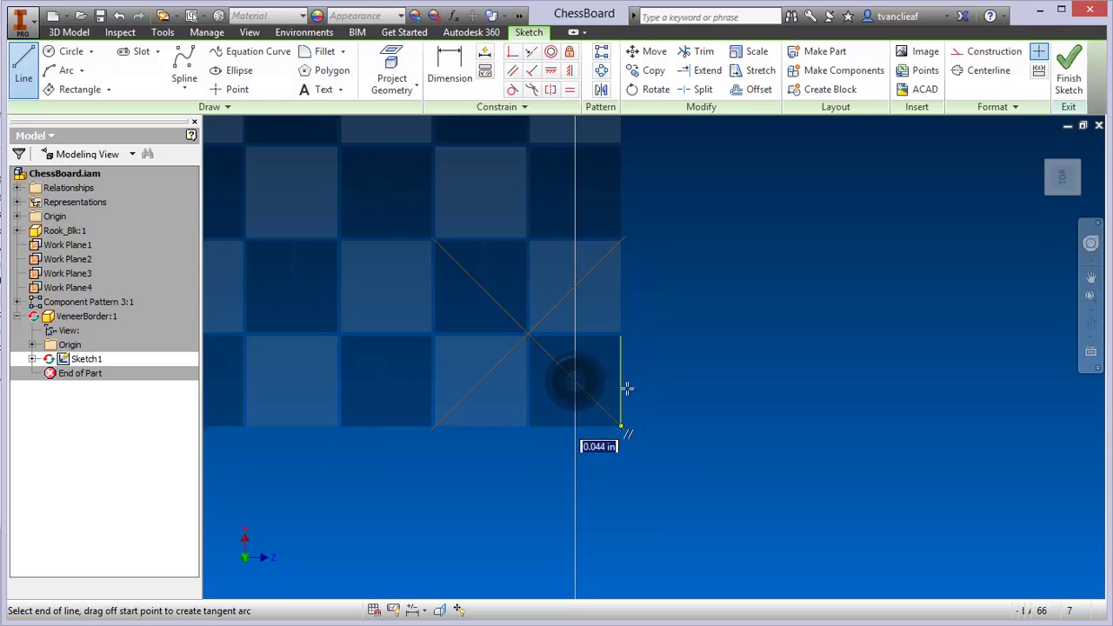
scroll(614, 435, up, 1)
scroll(621, 380, down, 5)
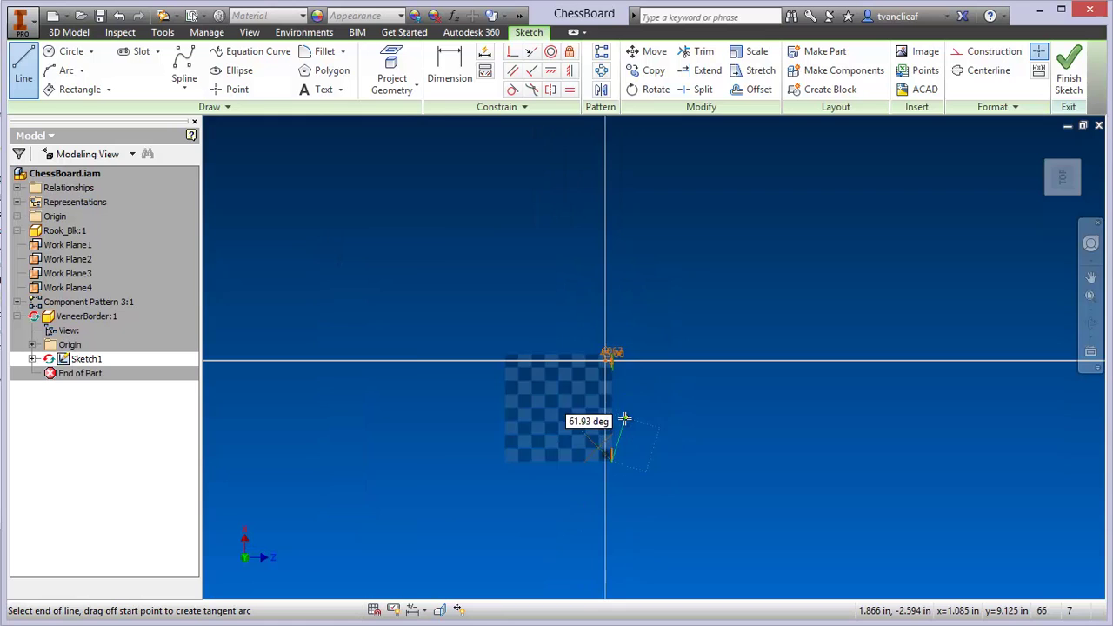
scroll(626, 418, up, 2)
right_click(625, 420)
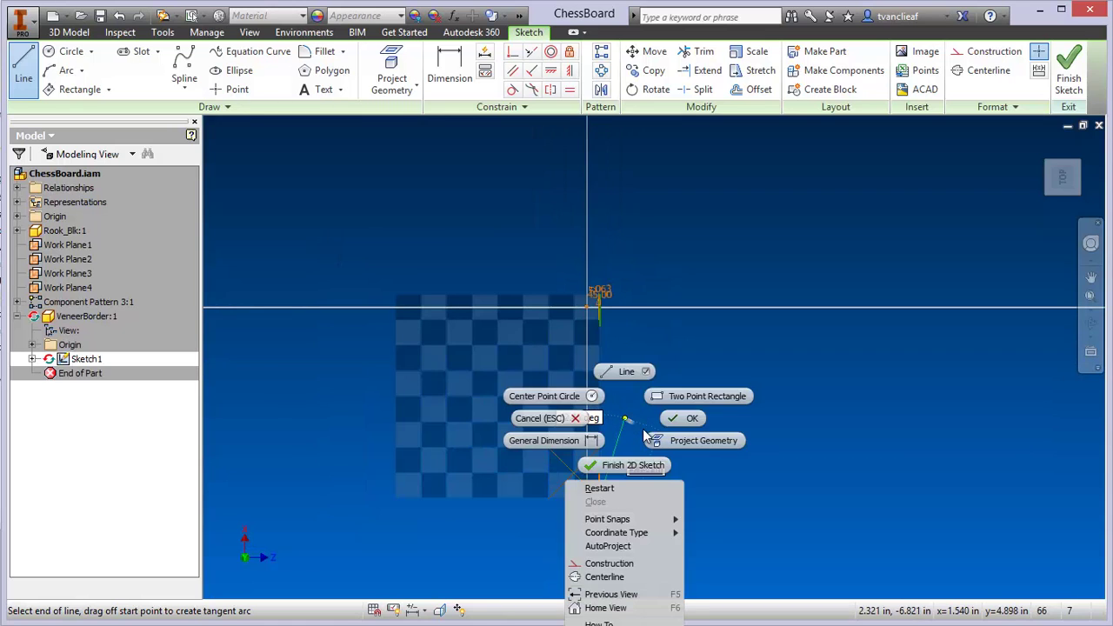
click(630, 468)
Extend the outer border line along the full side of the board to the diagonal at the rook's corner square
scroll(611, 458, up, 3)
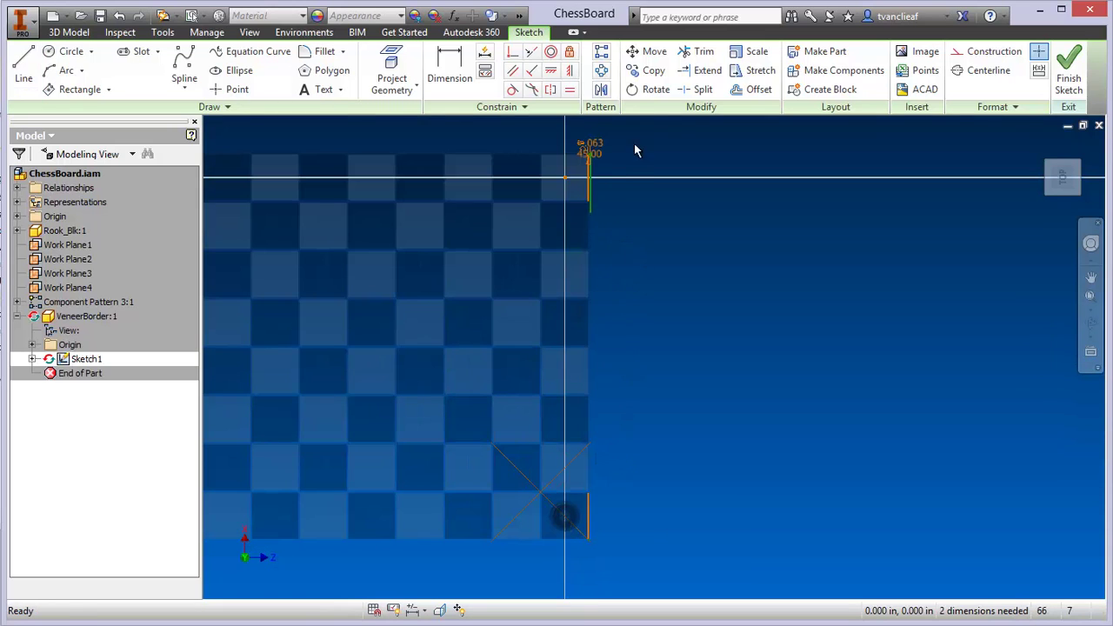
click(707, 71)
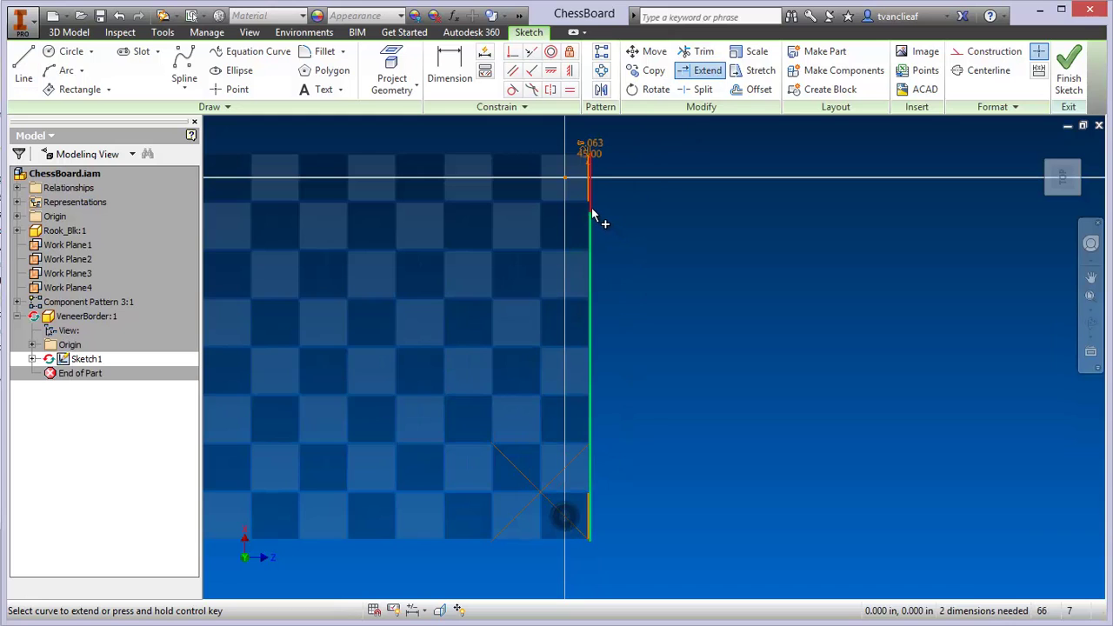
click(595, 213)
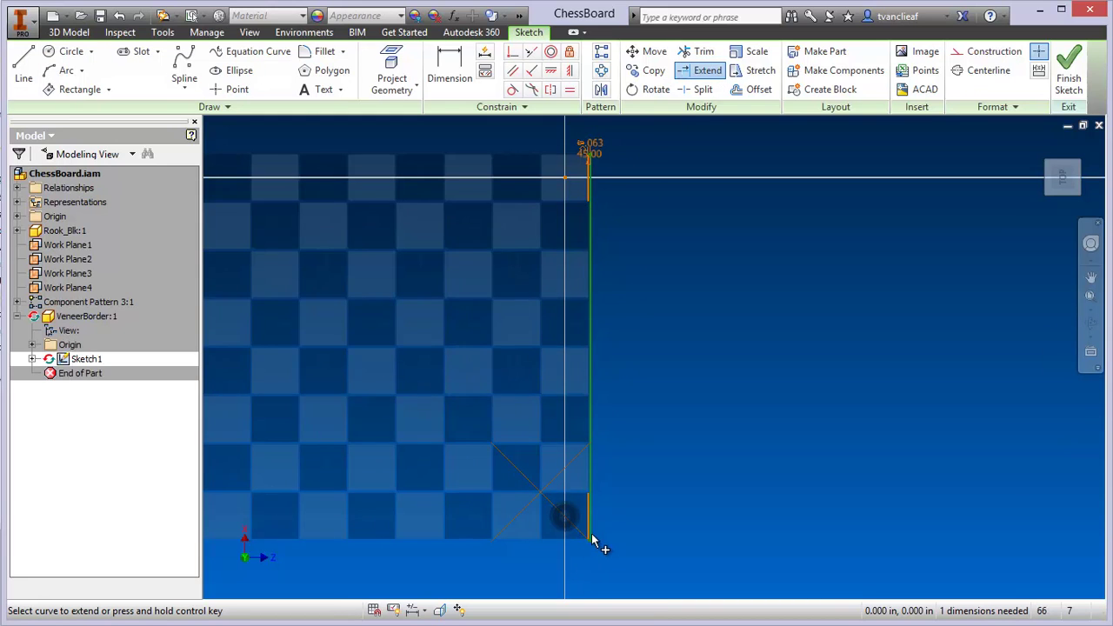
scroll(592, 540, down, 5)
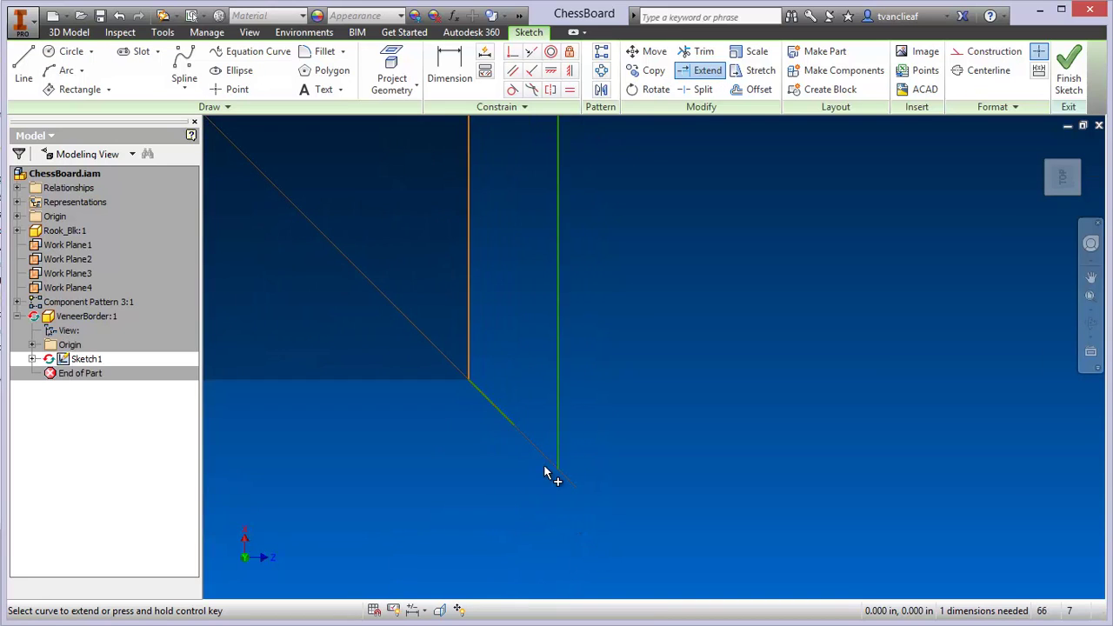
scroll(549, 468, up, 5)
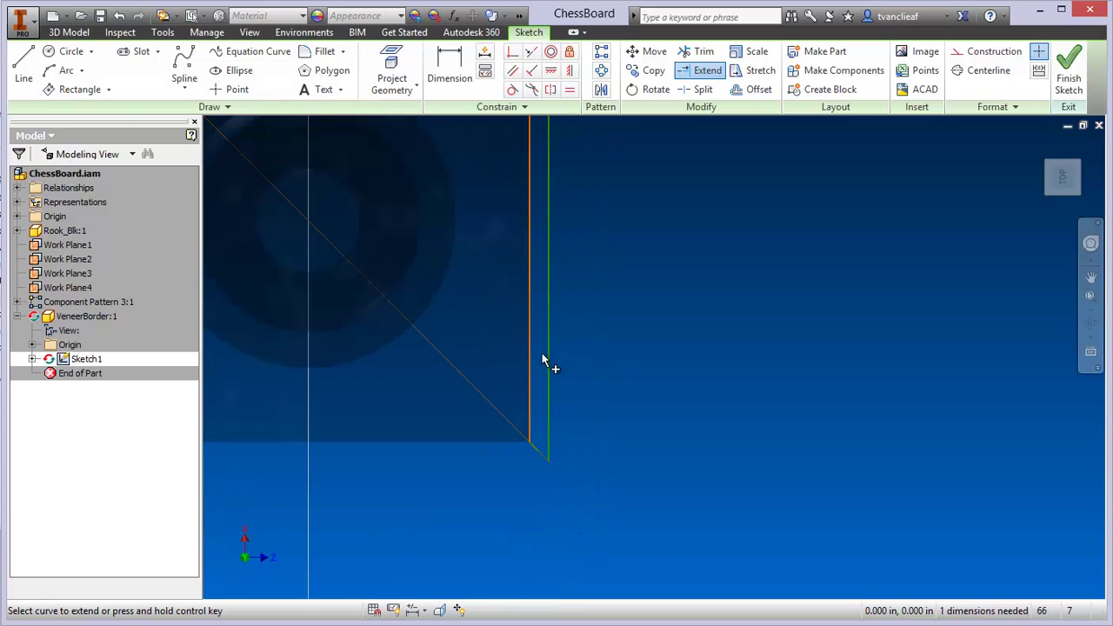
key(Escape)
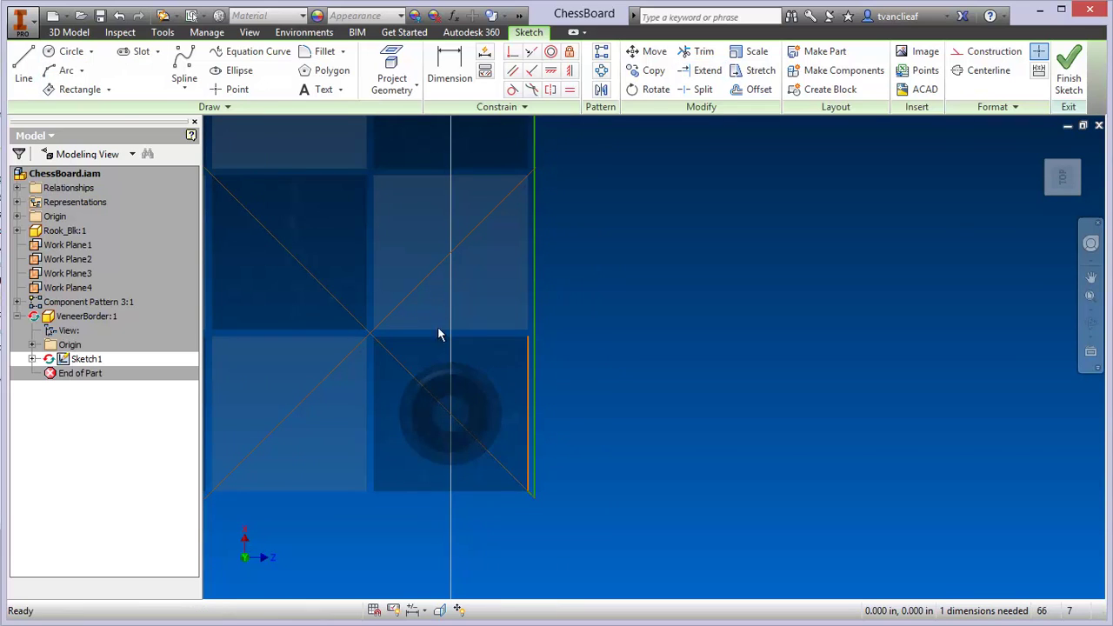
Draw the inner border line along the full board side, from the rook square's outer corner to the opposite corner's 45° line, and finish the sketch
click(24, 63)
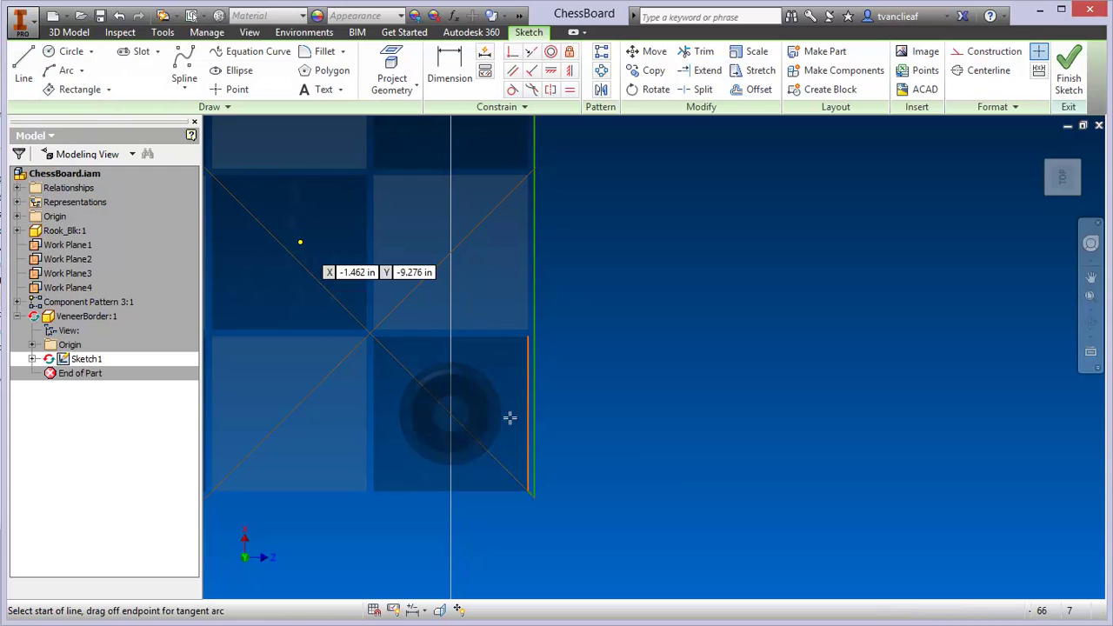
scroll(528, 491, down, 3)
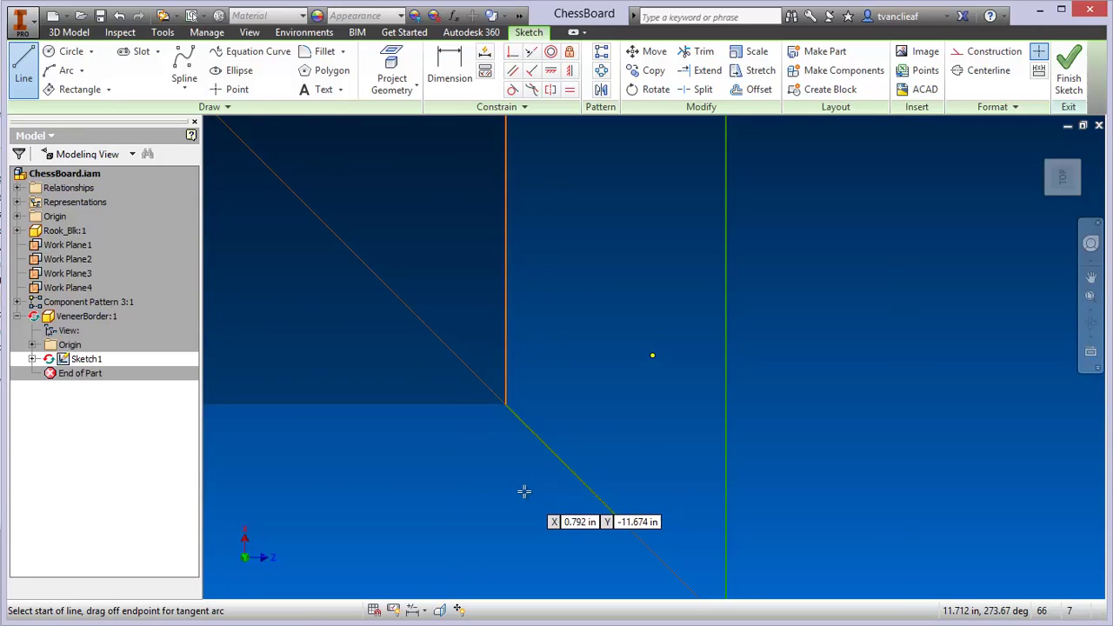
click(483, 322)
scroll(514, 355, up, 5)
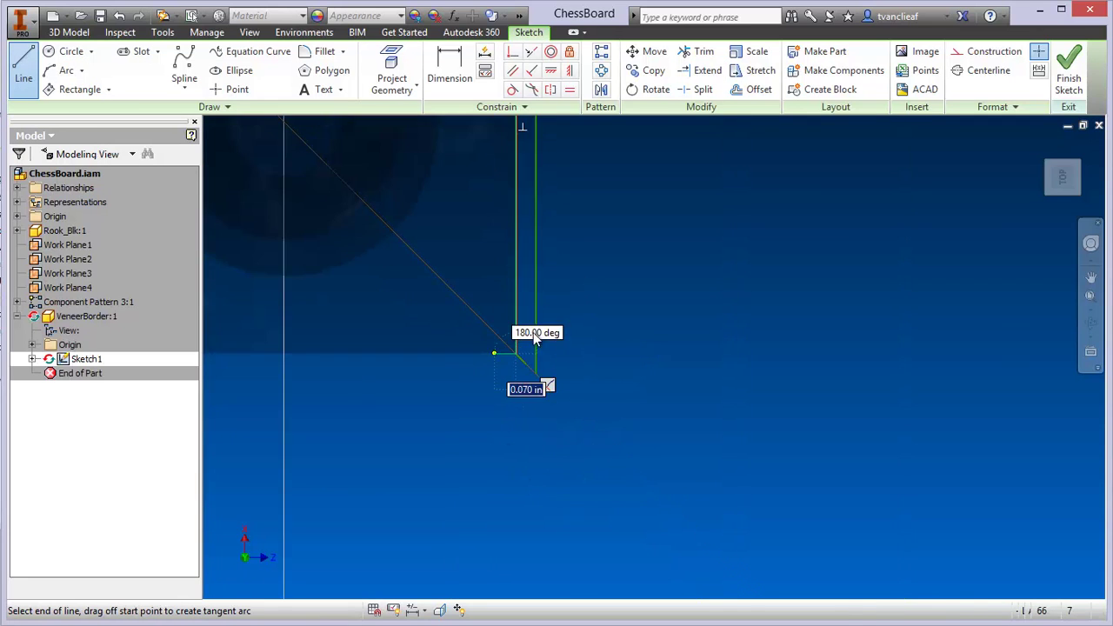
middle_drag(530, 149, 525, 496)
scroll(526, 447, up, 6)
middle_drag(527, 258, 520, 511)
scroll(514, 300, down, 3)
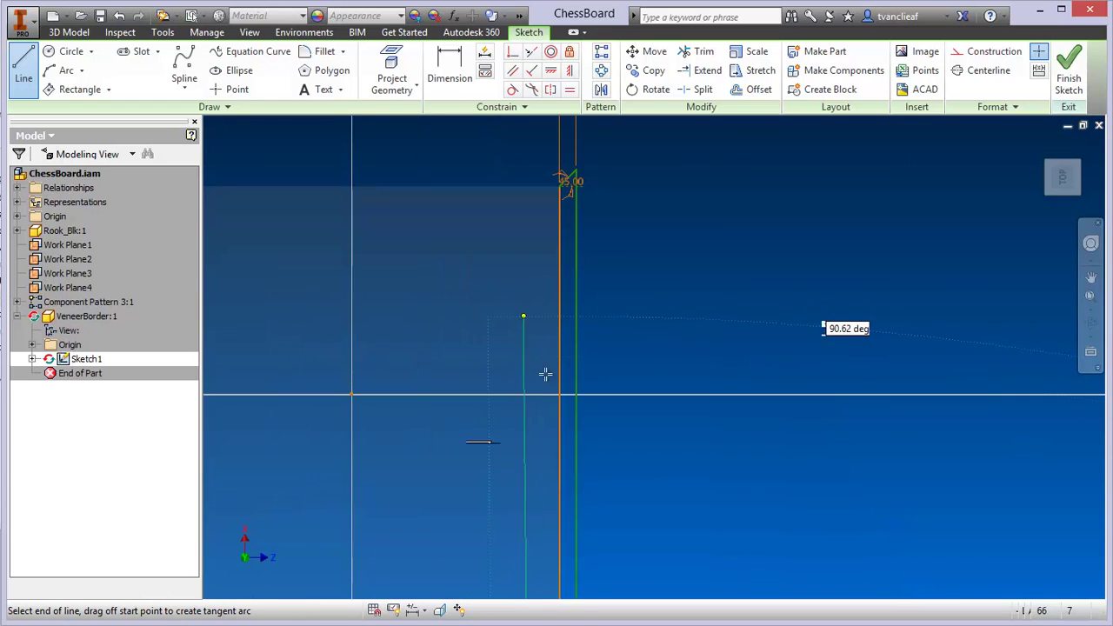
double_click(560, 188)
scroll(606, 293, up, 3)
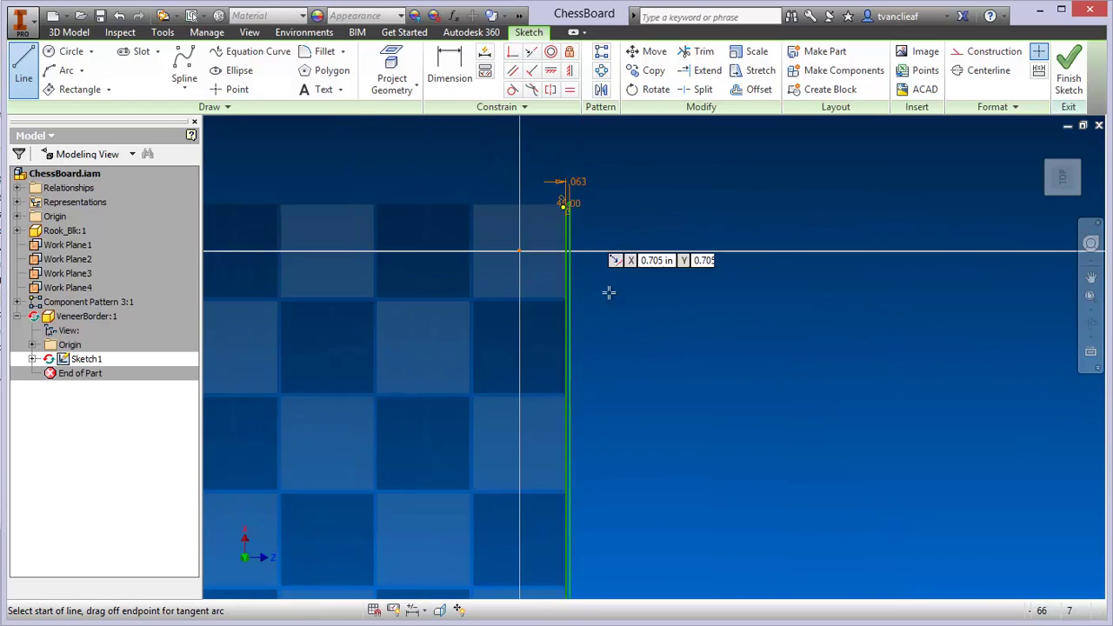
click(1069, 69)
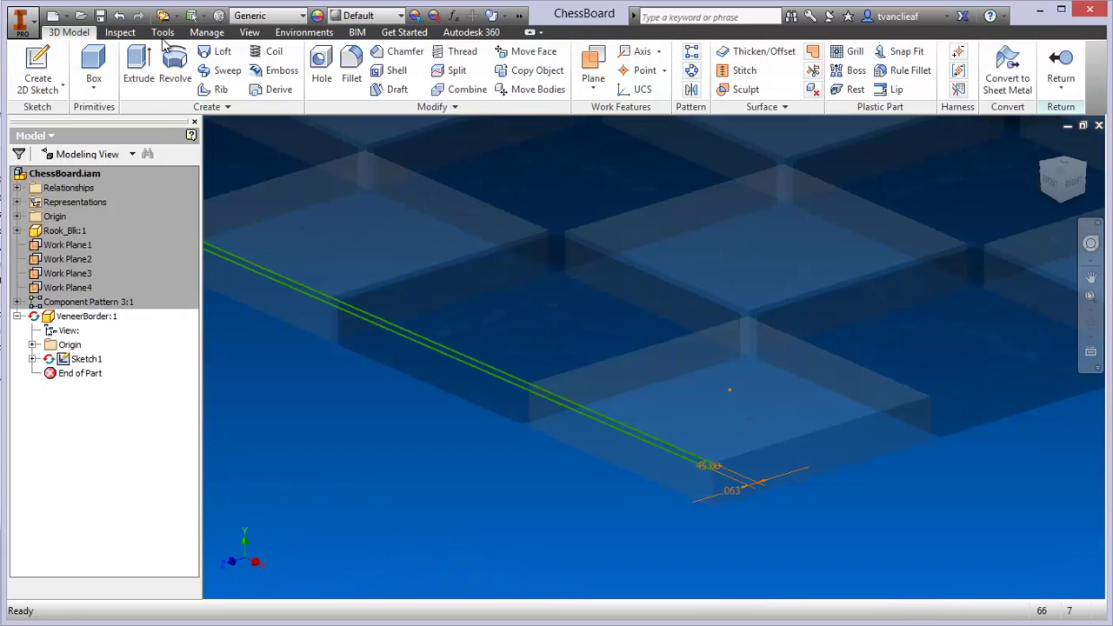
Extrude the border sketch 0.25 in downward as a surface
click(139, 77)
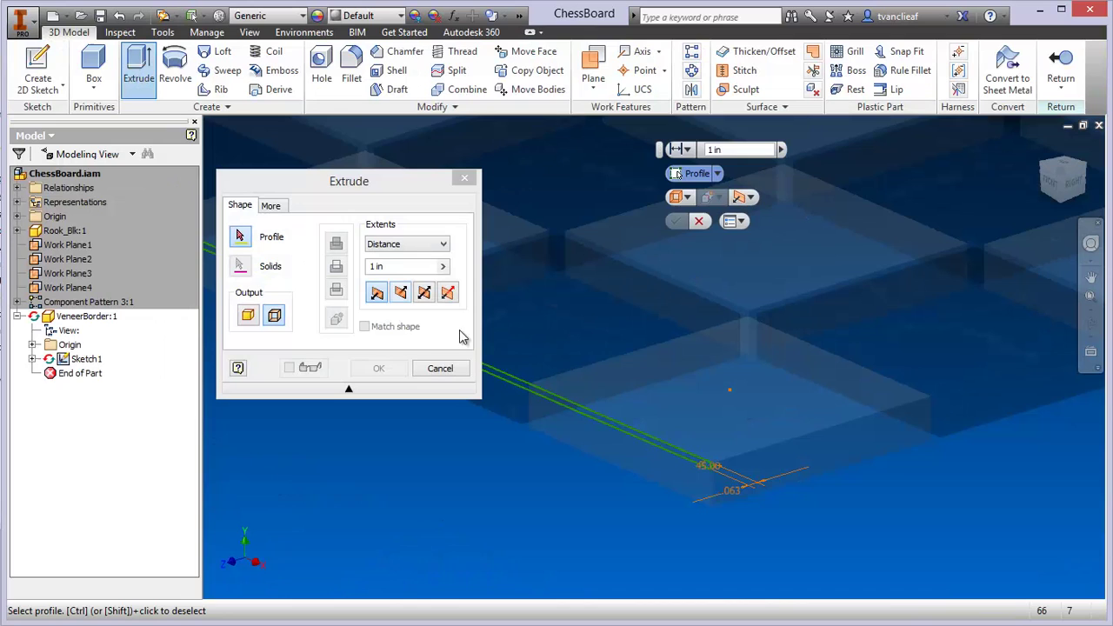
click(624, 431)
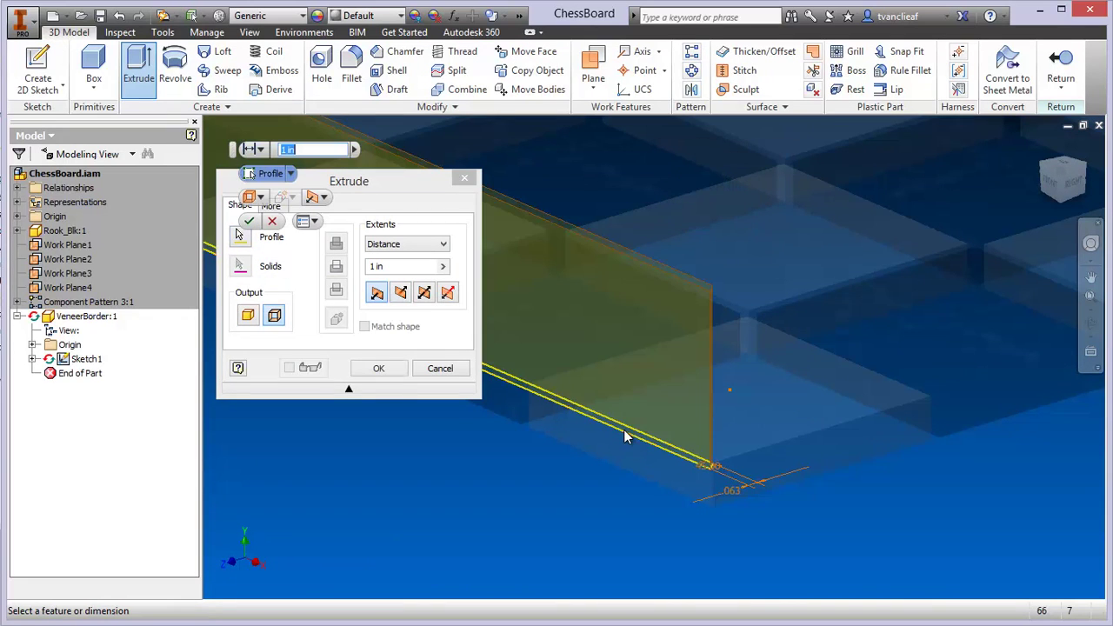
click(400, 294)
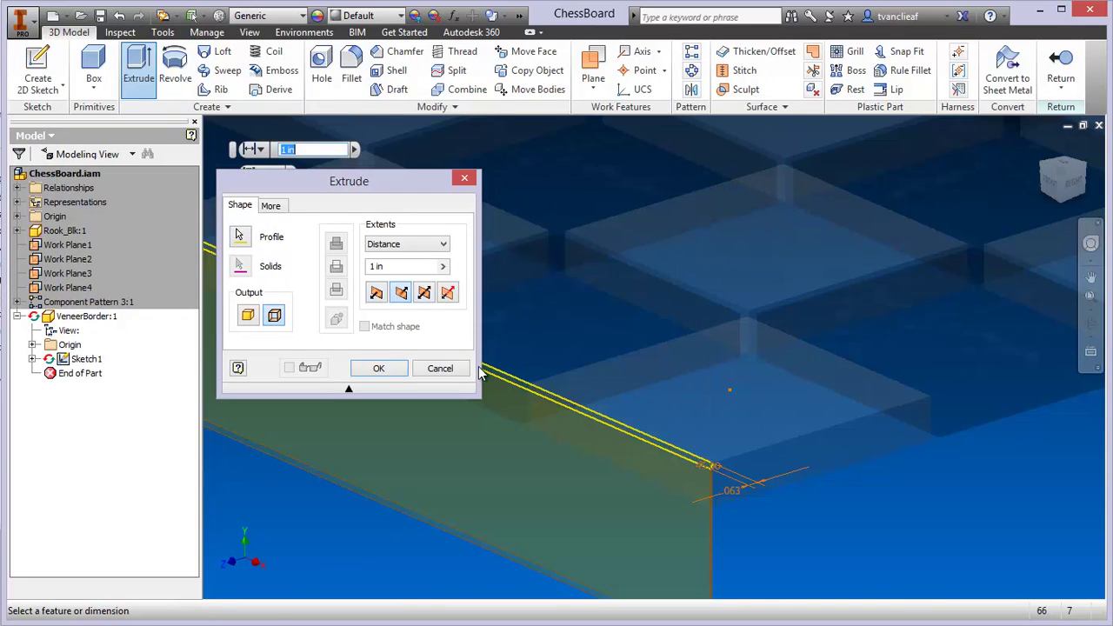
click(375, 268)
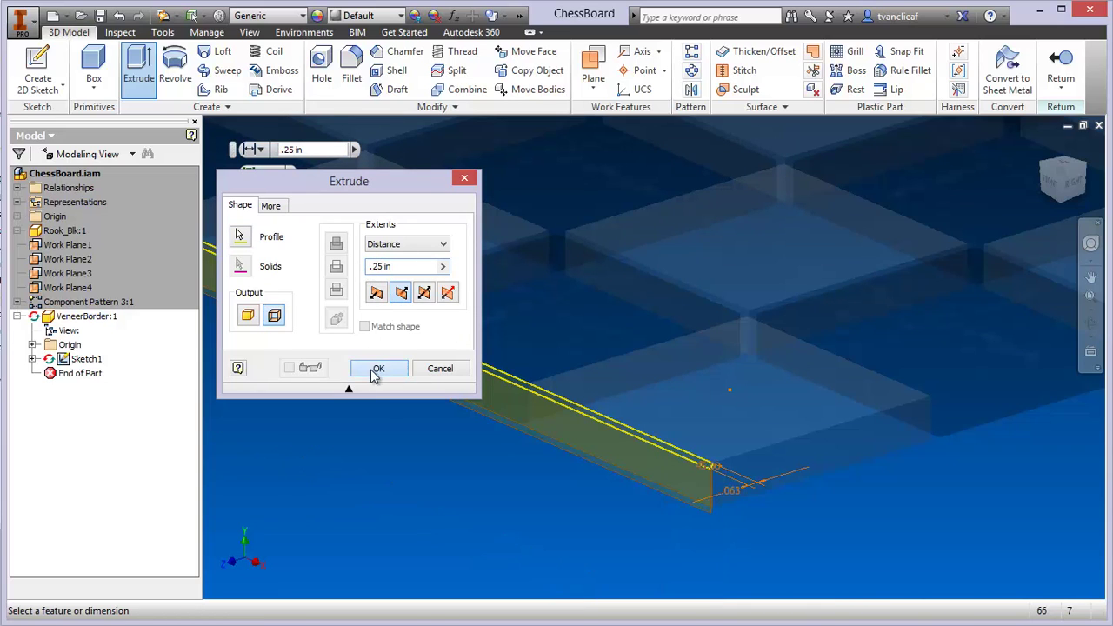
click(378, 369)
Examine the extruded surface along the board side and at its ends, and check the extrusion's output settings
scroll(725, 486, up, 5)
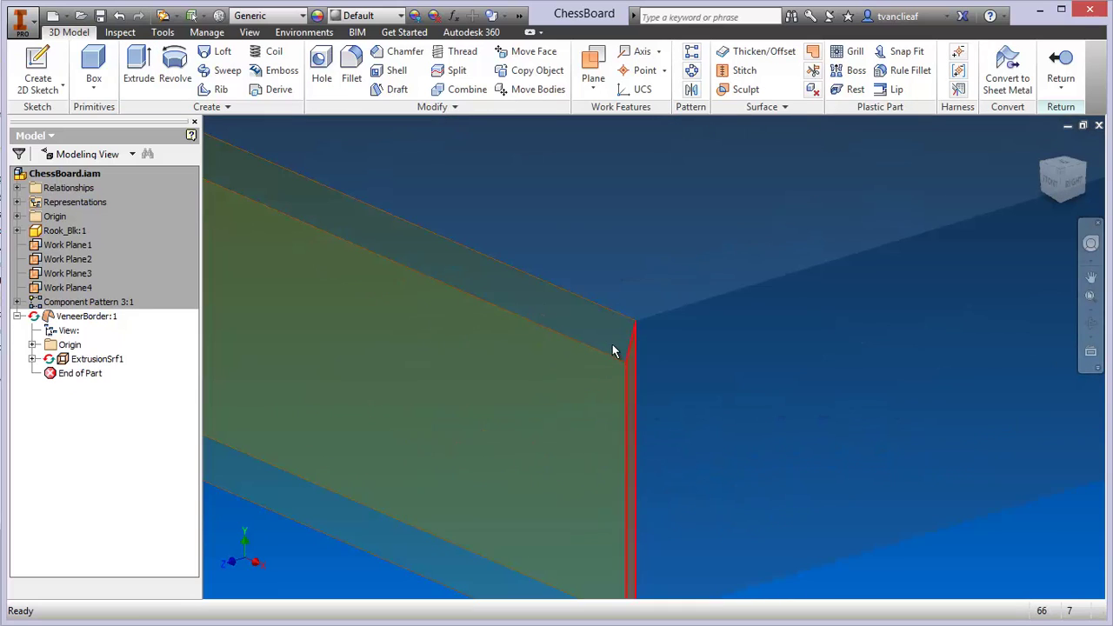
scroll(584, 349, down, 3)
middle_drag(567, 375, 619, 350)
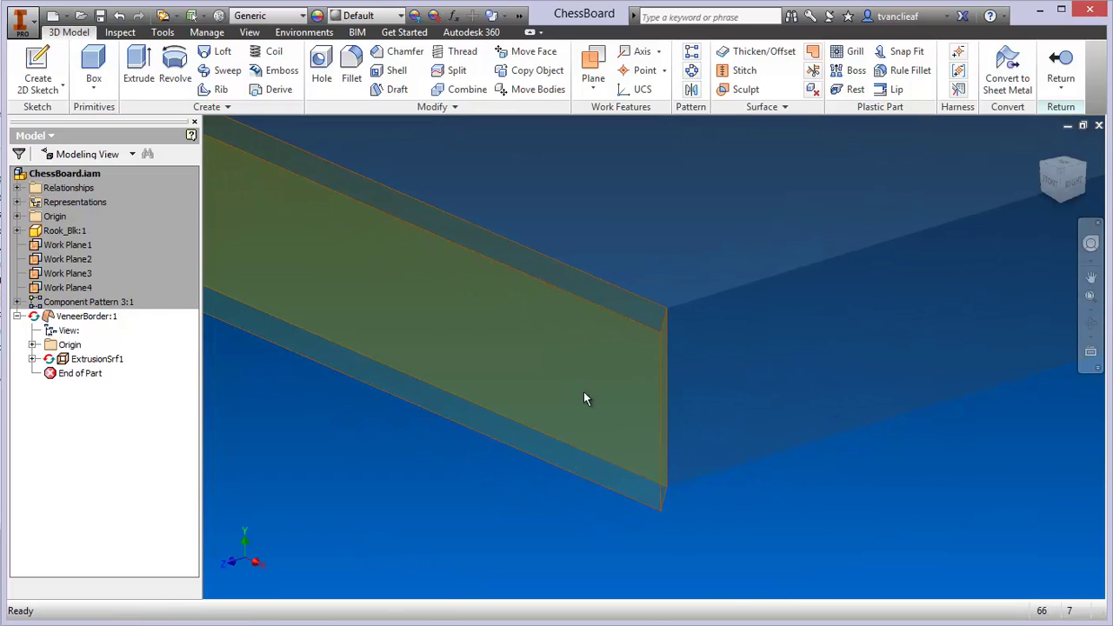
shift+middle_drag(639, 501, 570, 429)
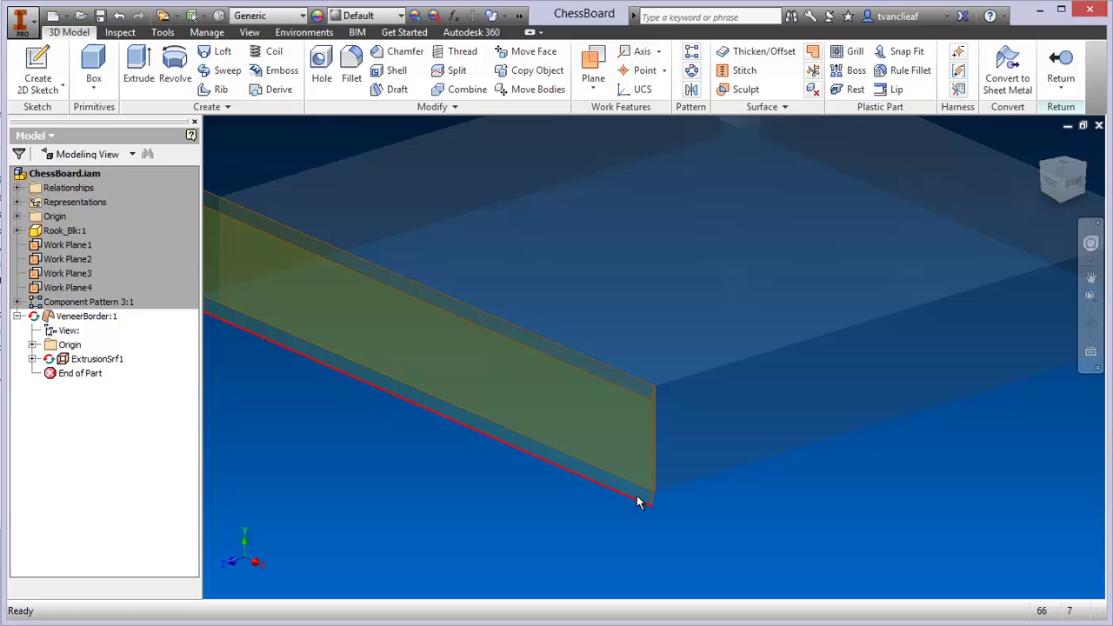
middle_drag(428, 381, 435, 380)
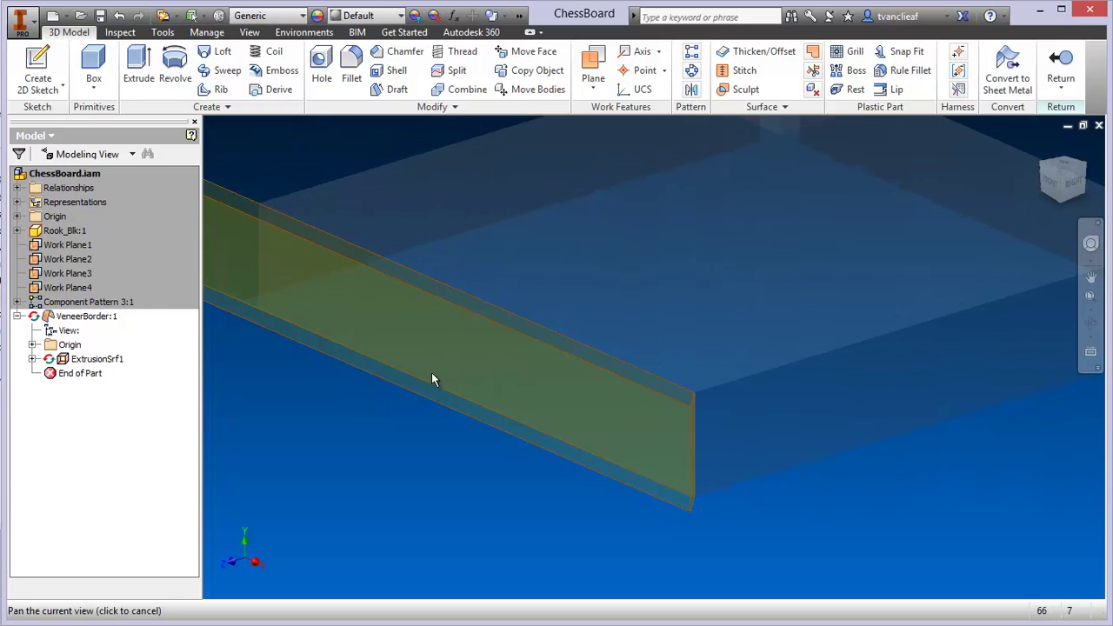
click(84, 362)
right_click(86, 362)
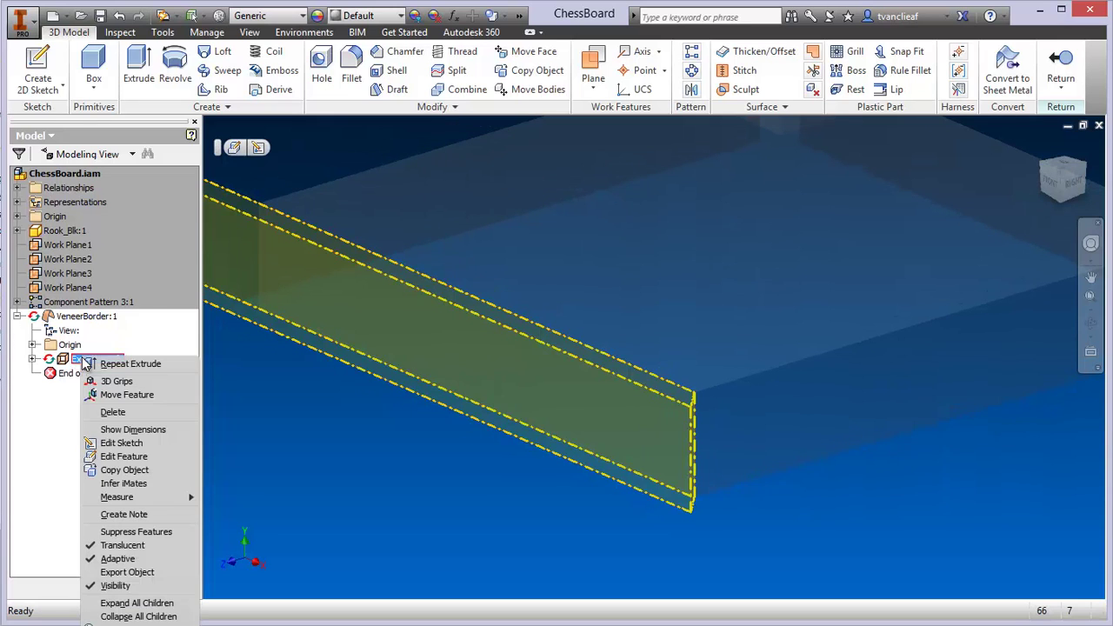
click(122, 456)
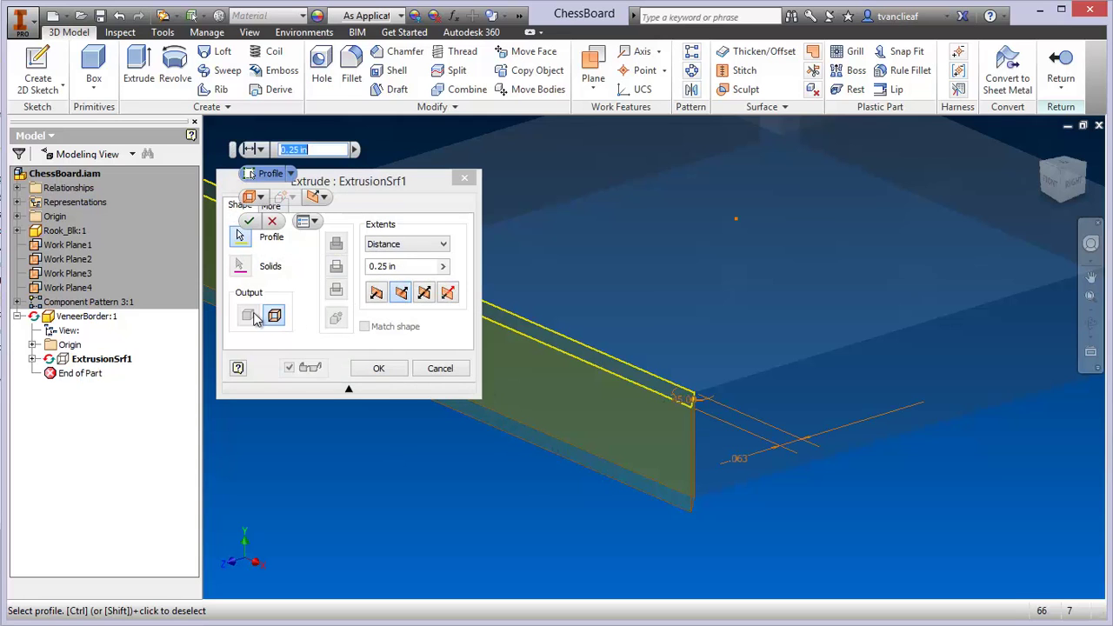
middle_drag(606, 378, 809, 388)
scroll(809, 388, up, 3)
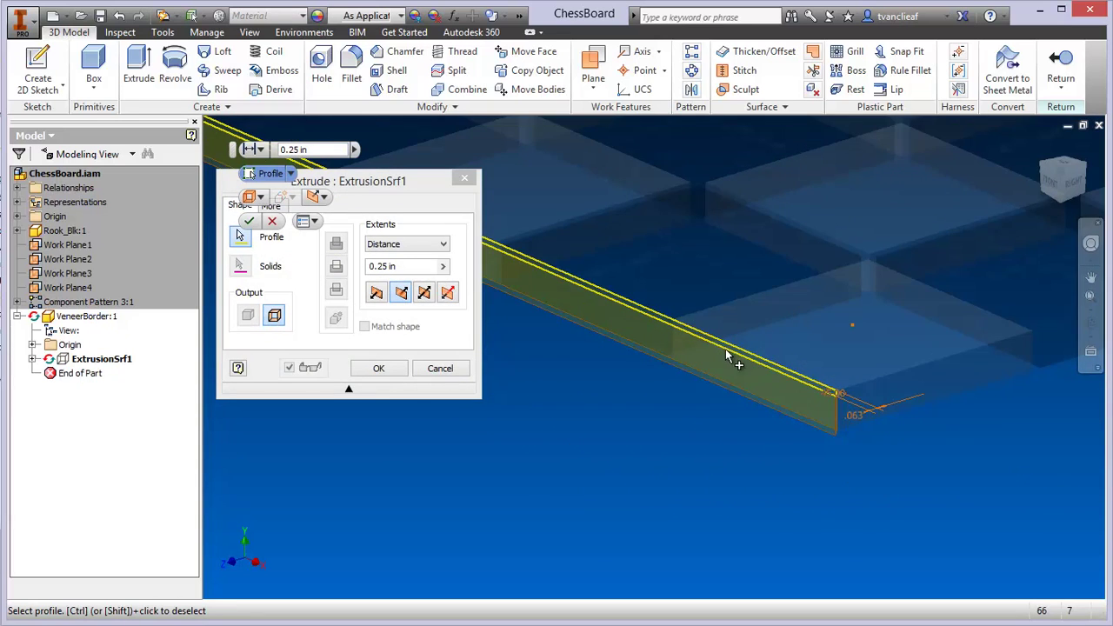
middle_drag(887, 422, 938, 439)
scroll(939, 439, up, 3)
middle_drag(679, 332, 880, 433)
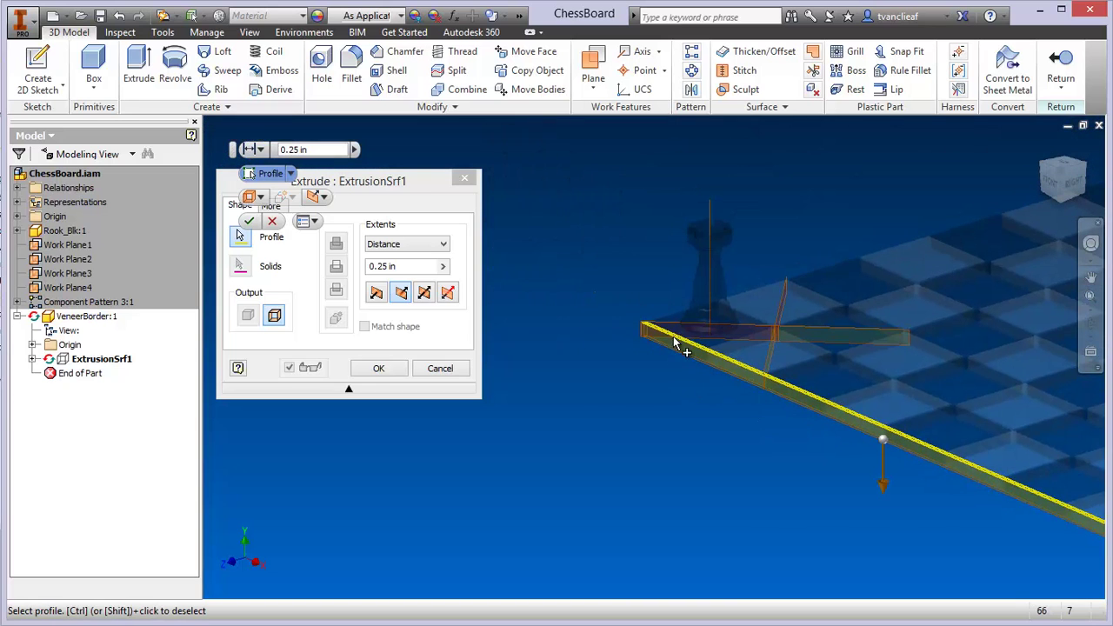
click(441, 369)
Extend the short 45° line at the rook's corner to the outer border line in the extrusion's sketch, and finish the sketch
right_click(81, 363)
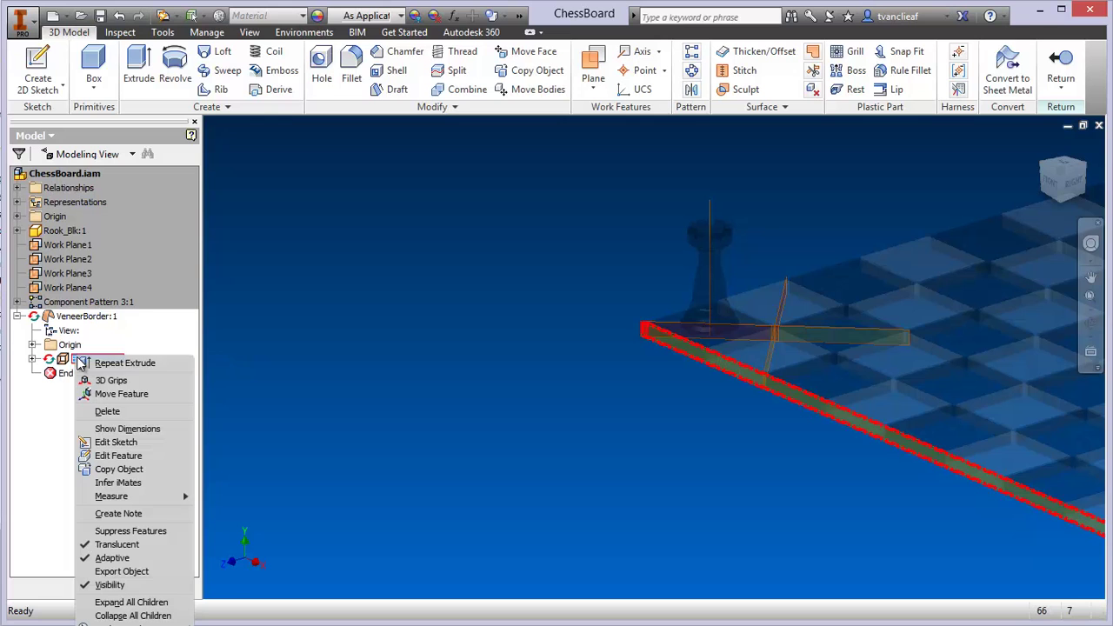
click(115, 442)
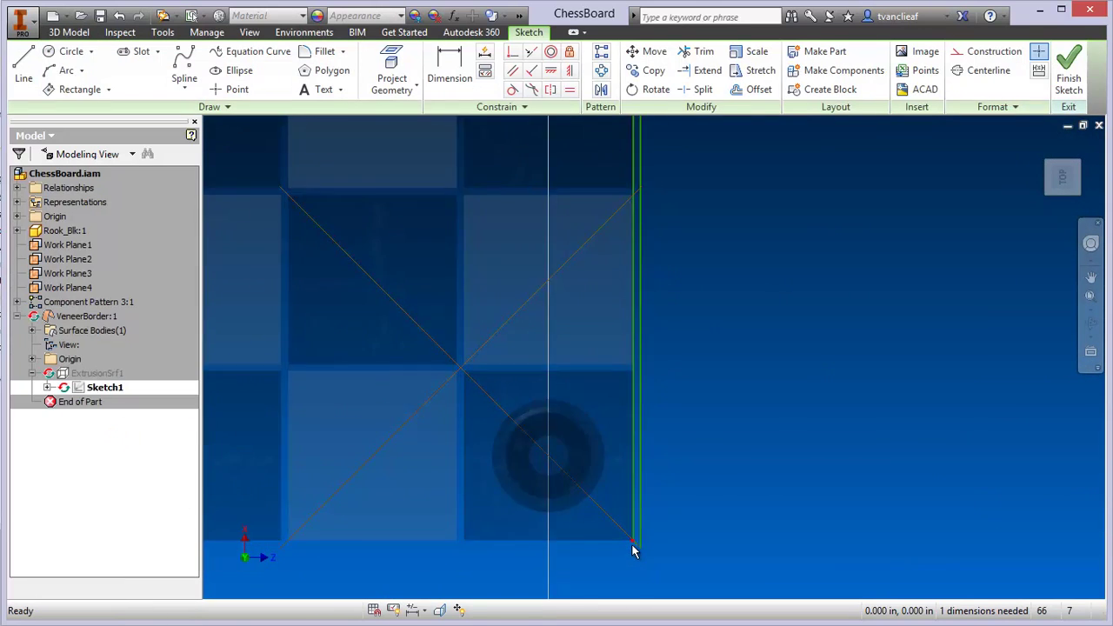
scroll(634, 545, down, 6)
middle_drag(639, 471, 609, 416)
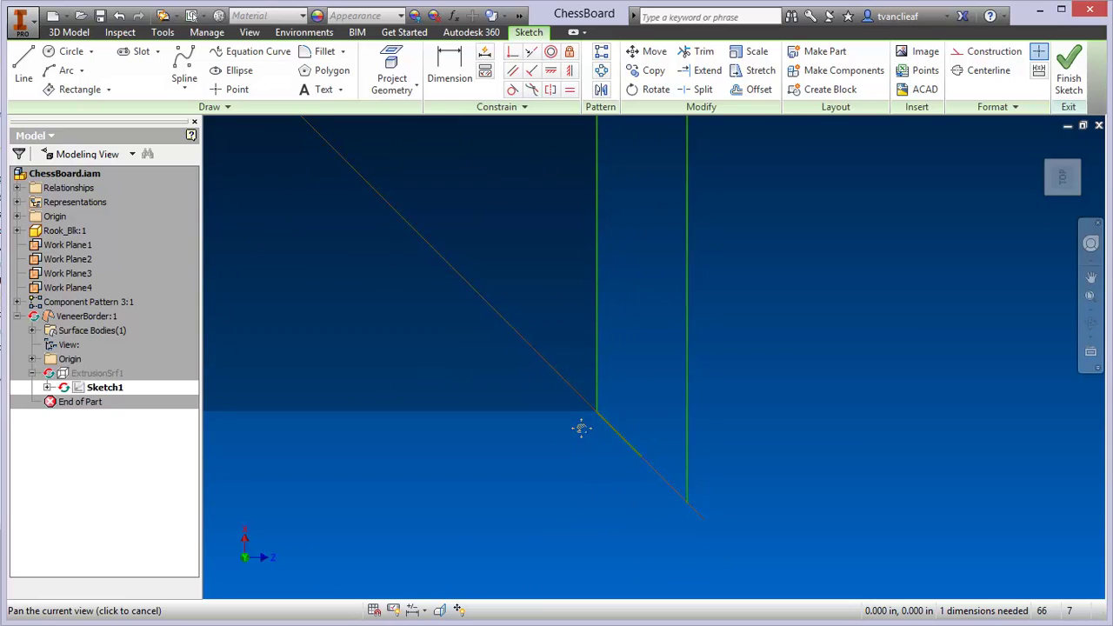
middle_drag(582, 428, 562, 409)
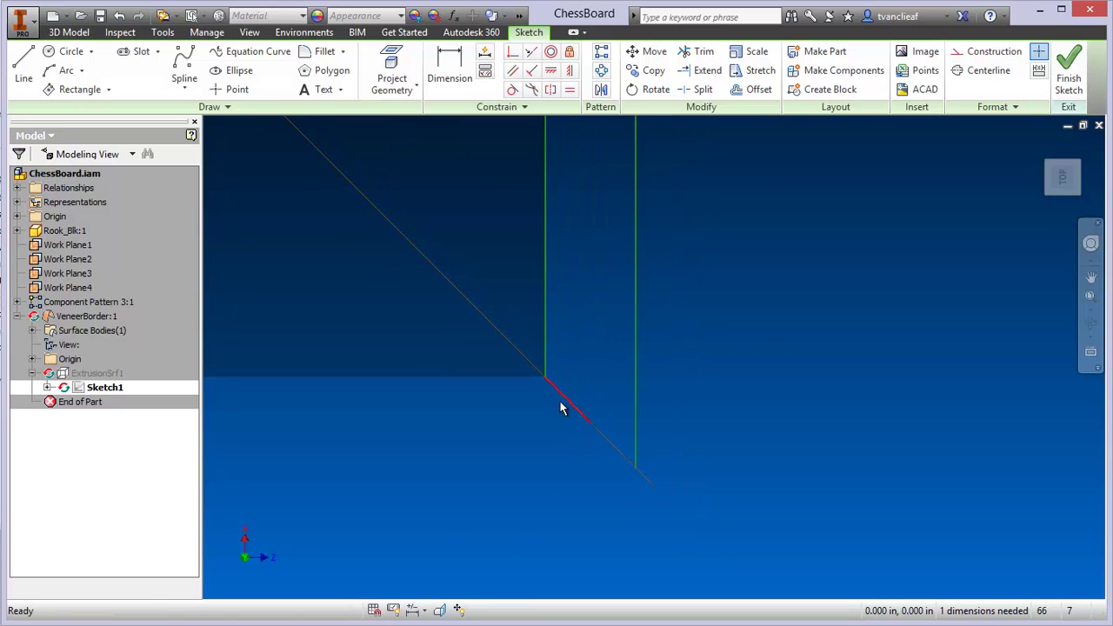
click(708, 71)
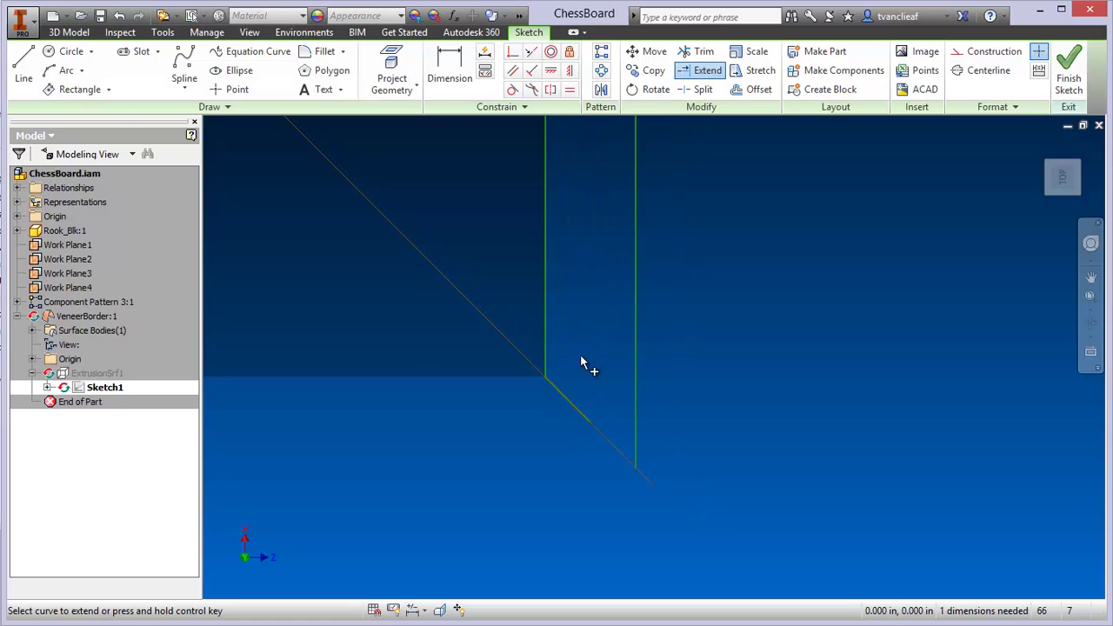
click(574, 411)
scroll(620, 369, up, 3)
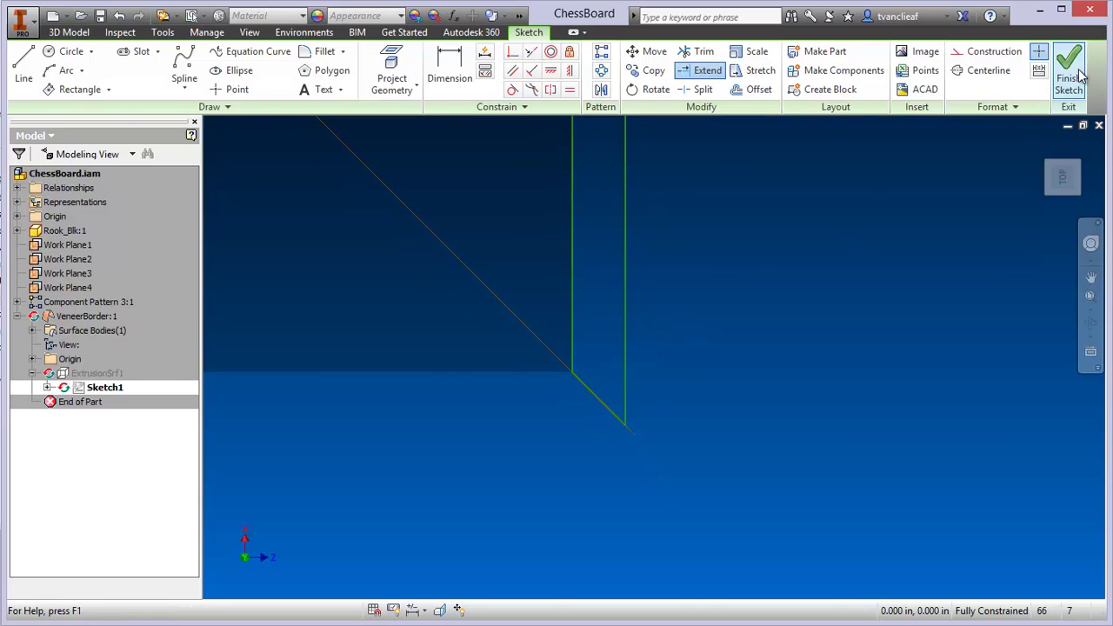
click(1081, 76)
Delete the surface extrusion of the veneer border while keeping its sketch
middle_drag(661, 370, 494, 317)
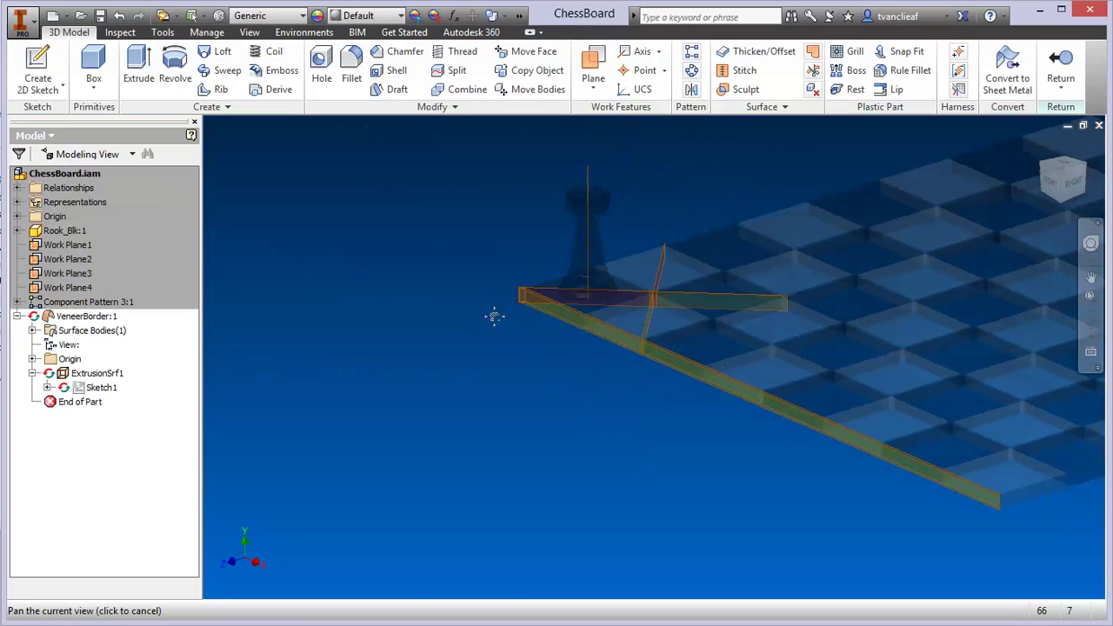
scroll(497, 309, down, 4)
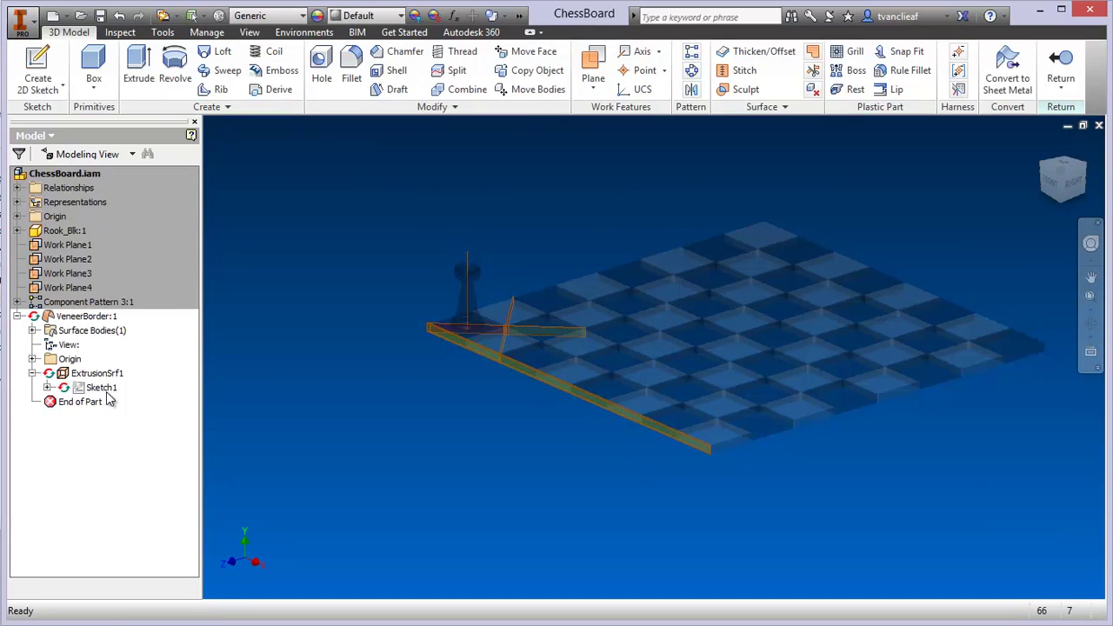
right_click(88, 374)
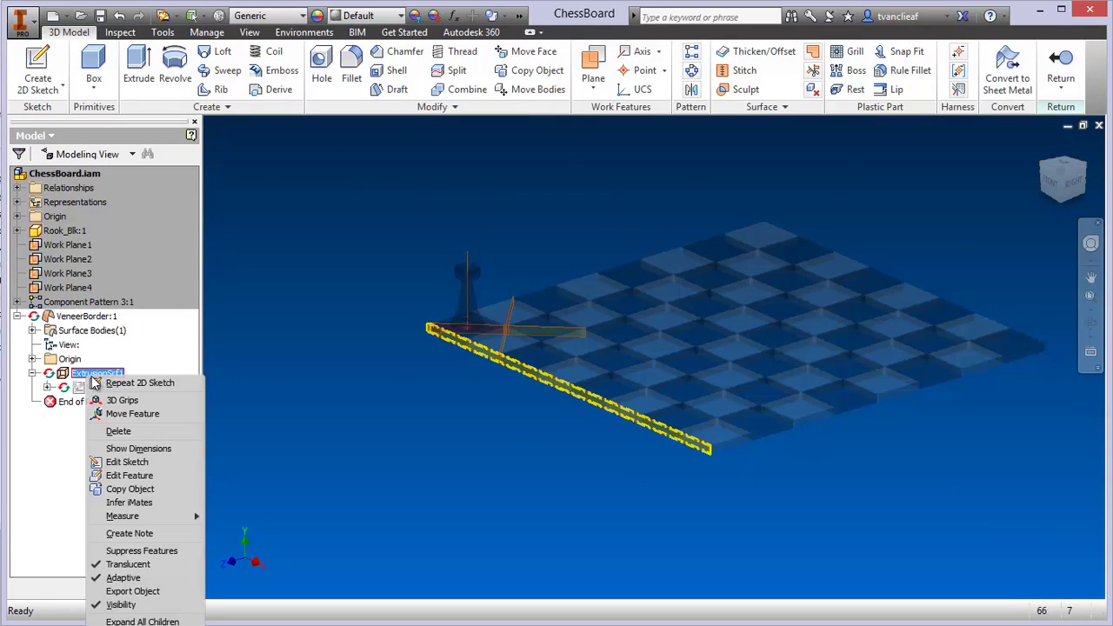
click(118, 431)
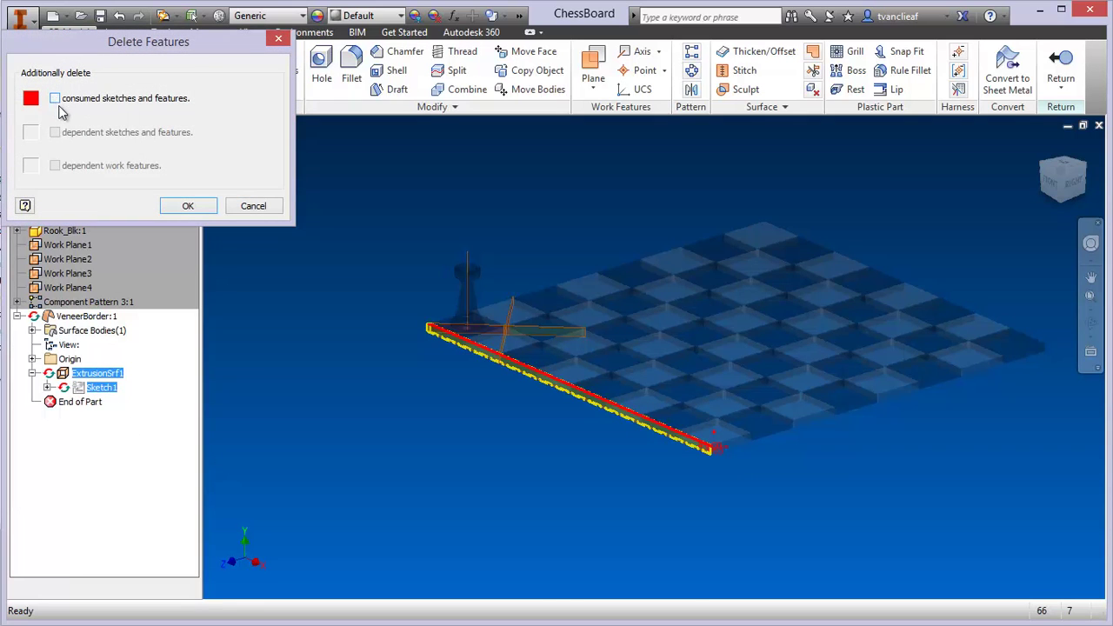
click(186, 205)
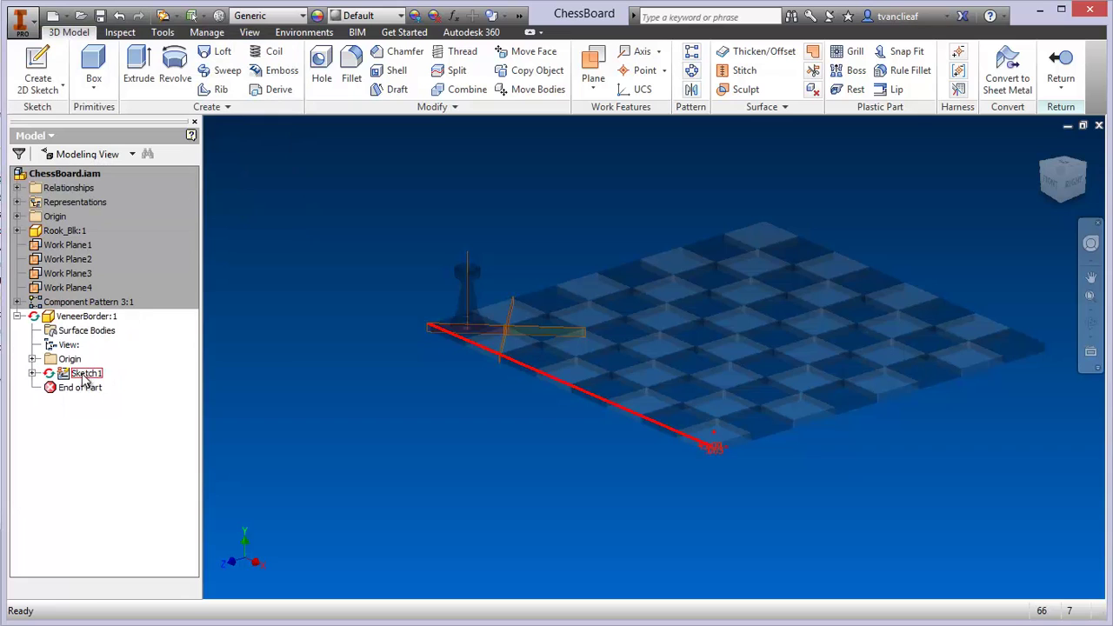
Extrude the closed border profile 0.25 in downward as a solid, and view the board from the top
click(138, 70)
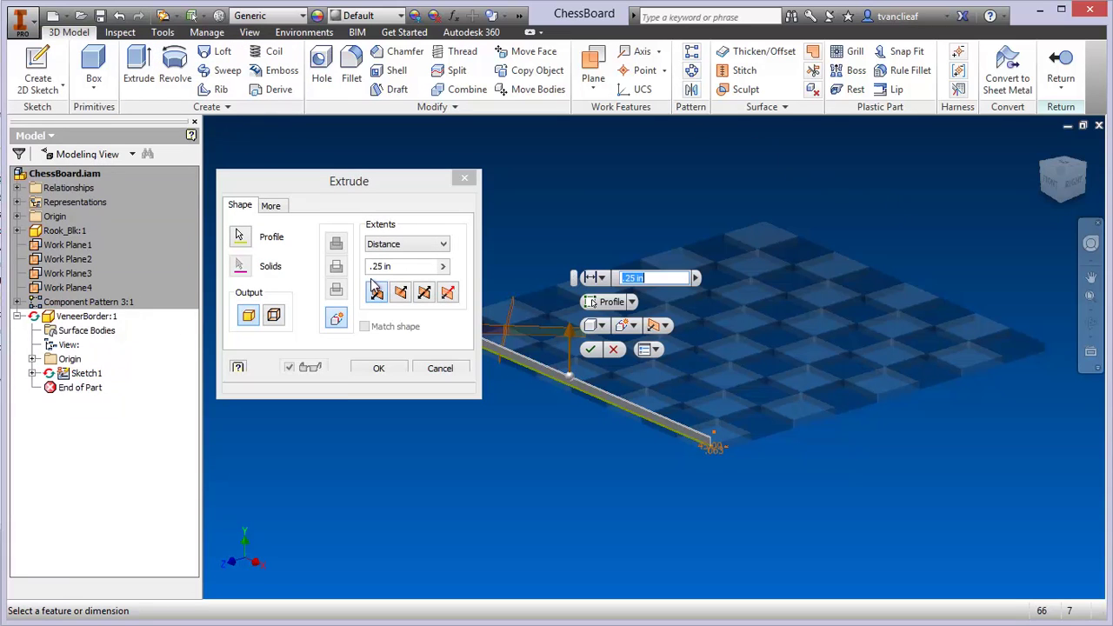
click(249, 318)
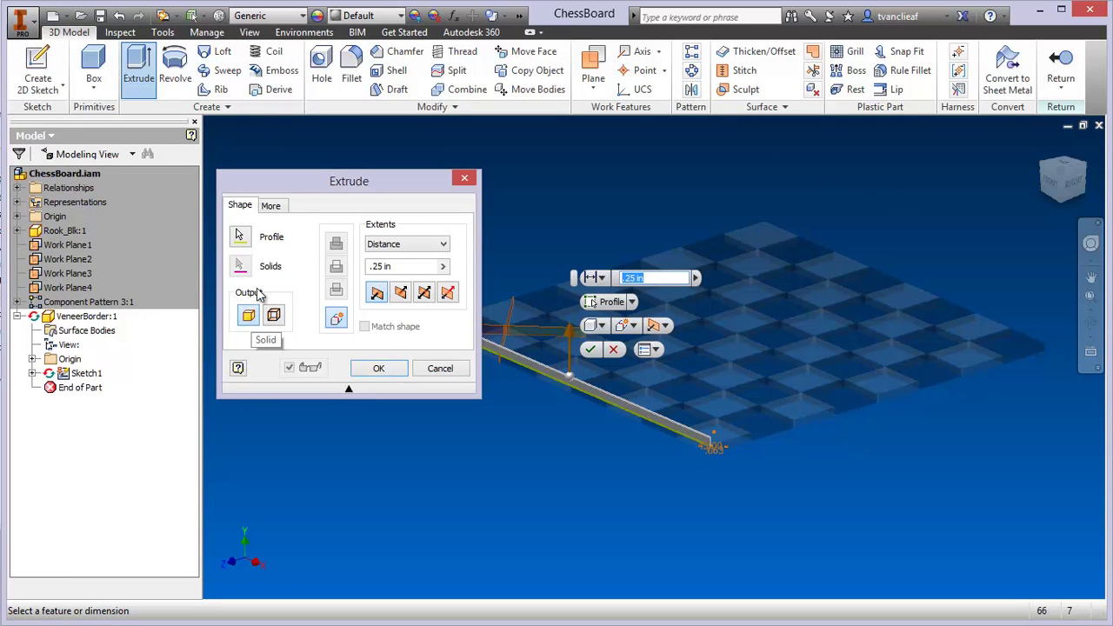
click(245, 245)
scroll(699, 442, down, 8)
middle_drag(685, 371, 522, 319)
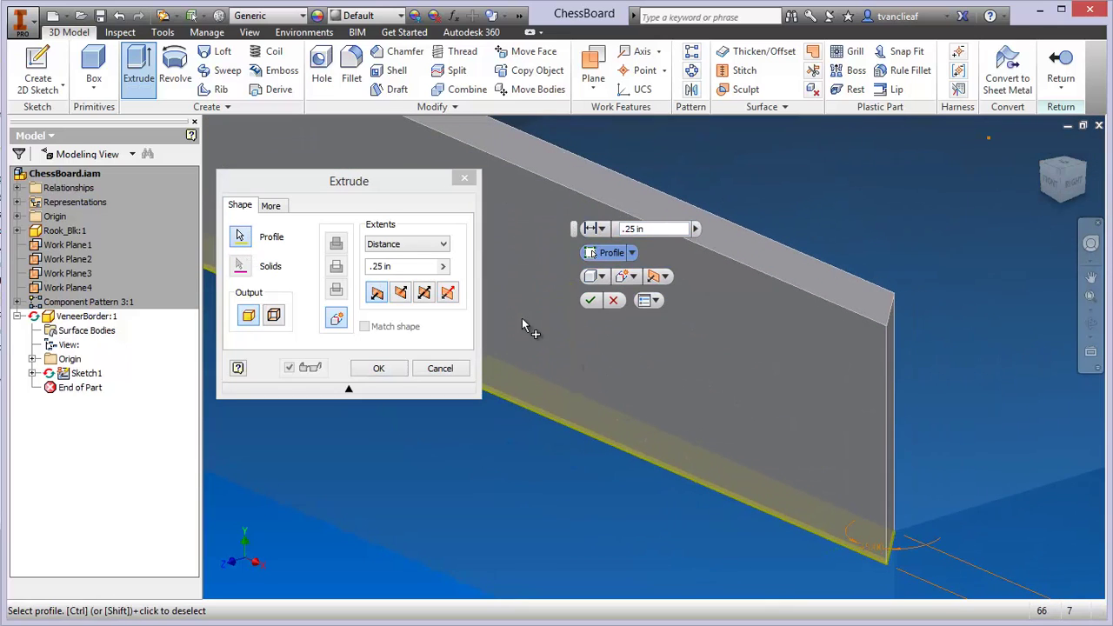
click(400, 293)
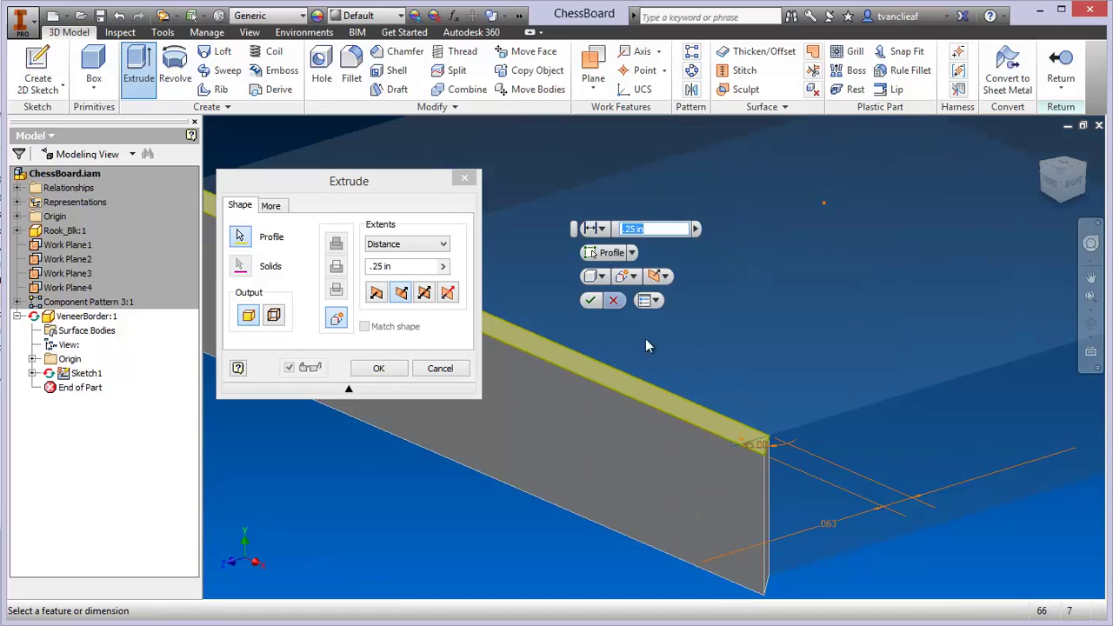
click(380, 369)
scroll(548, 404, up, 5)
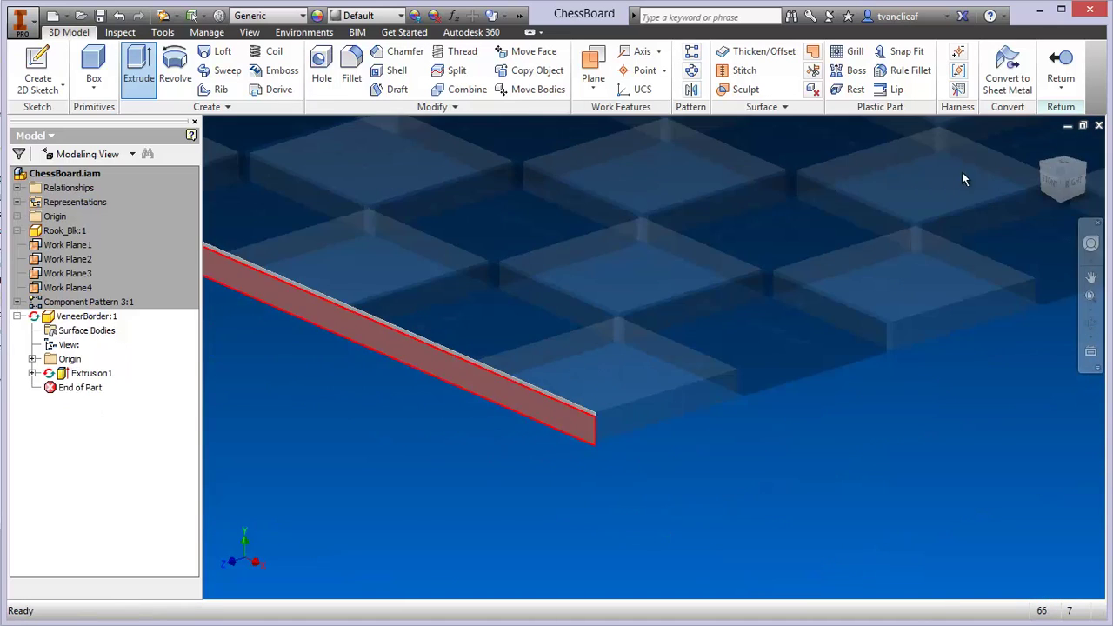
click(1066, 165)
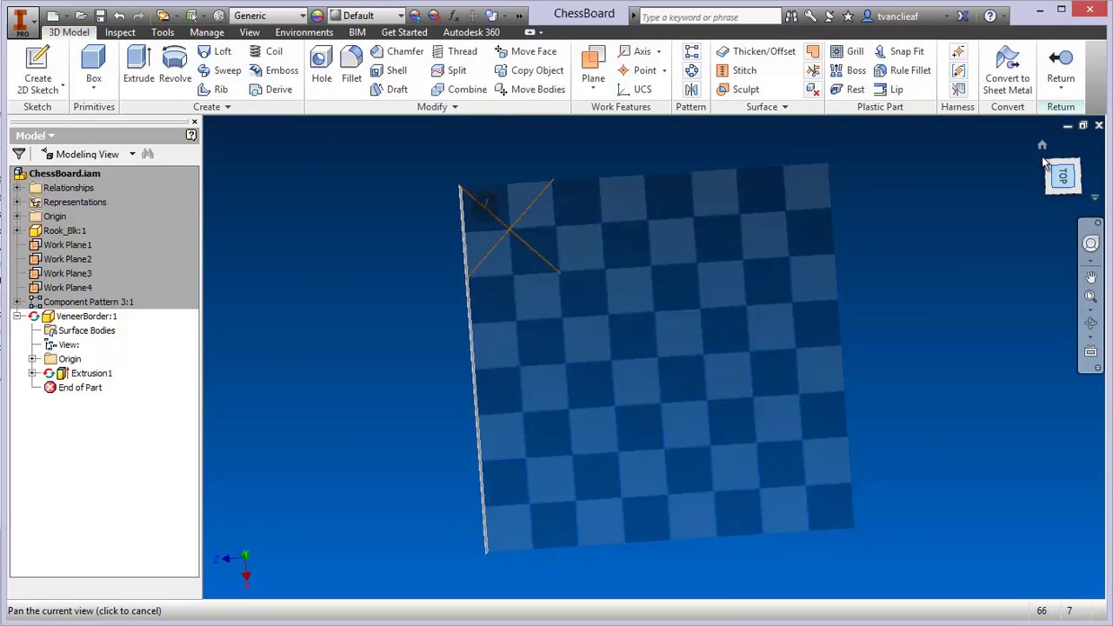
Return from the border part to the ChessBoard assembly and inspect the veneer strip's mitred ends at both board corners
middle_drag(616, 272, 523, 270)
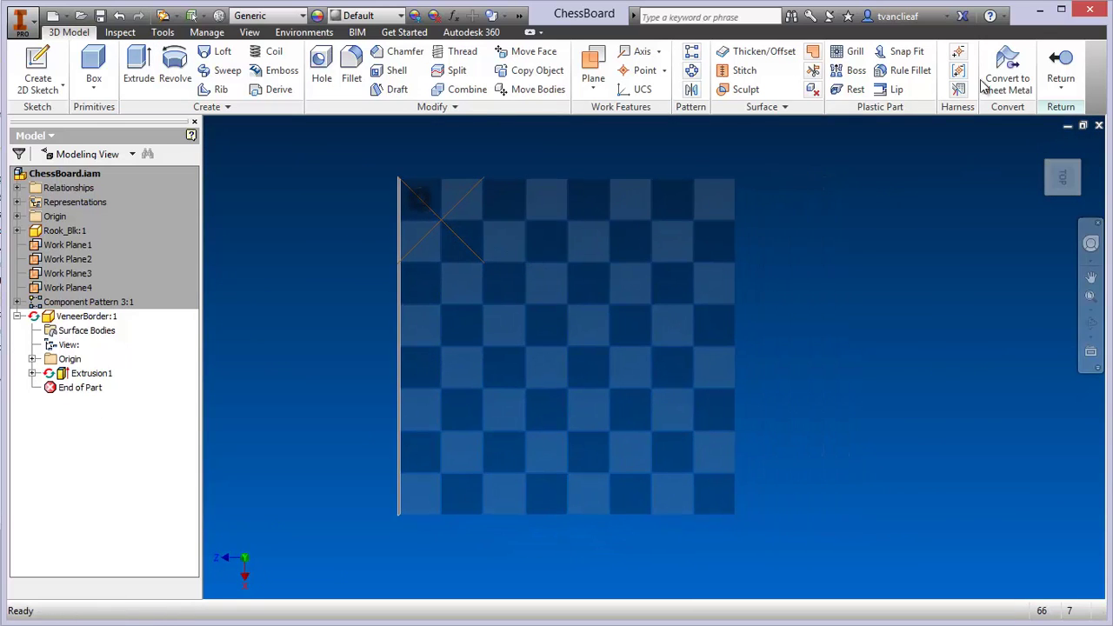
click(1061, 79)
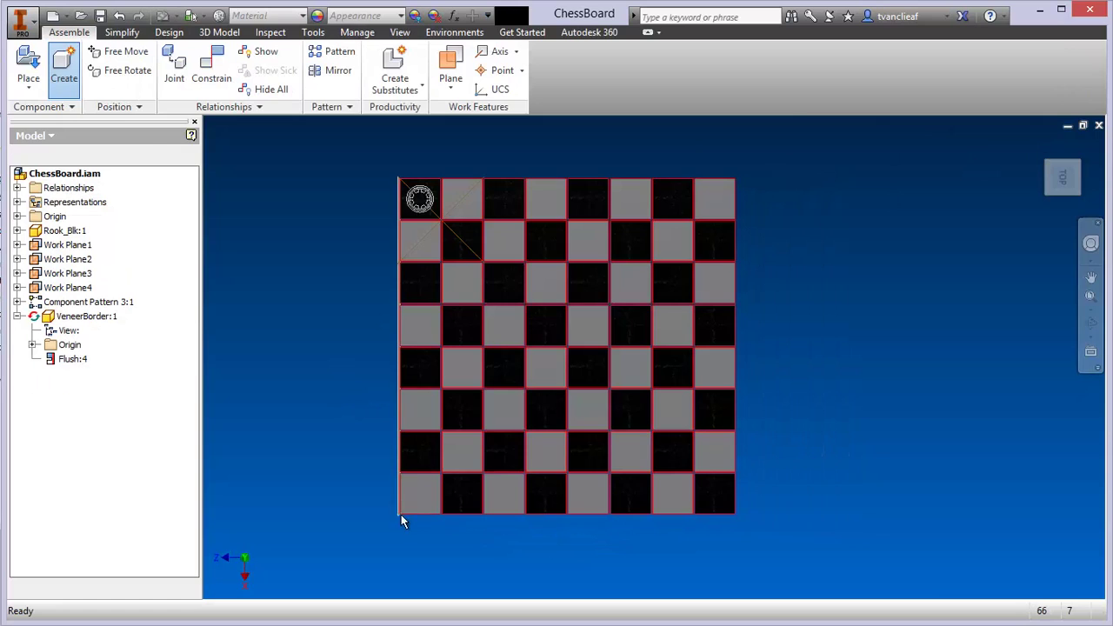
scroll(400, 513, down, 7)
scroll(342, 263, up, 6)
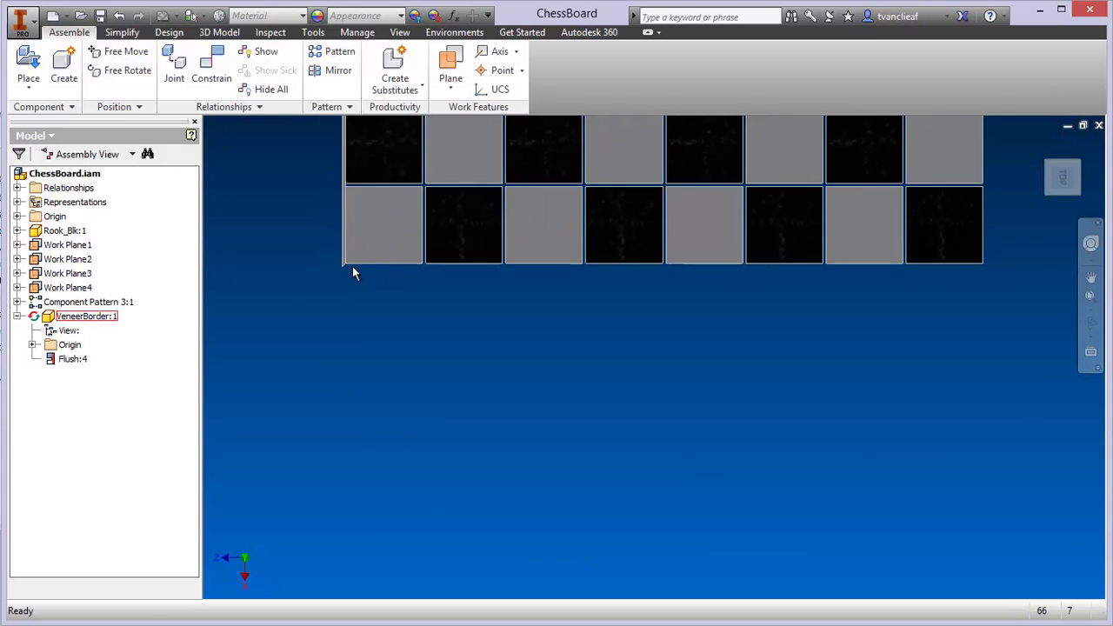
middle_drag(381, 271, 378, 482)
scroll(391, 416, up, 3)
middle_drag(385, 242, 385, 270)
scroll(378, 256, down, 8)
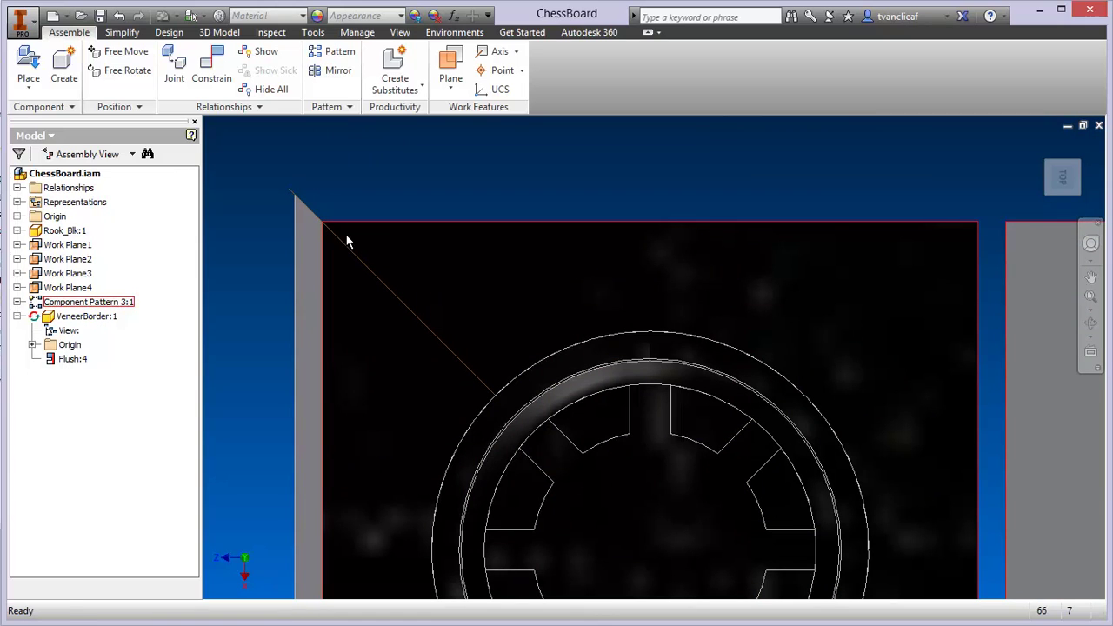
Mirror the VeneerBorder component about Work Plane1, inserting the copy in the assembly as VeneerBorder_MIR.ipt
click(335, 70)
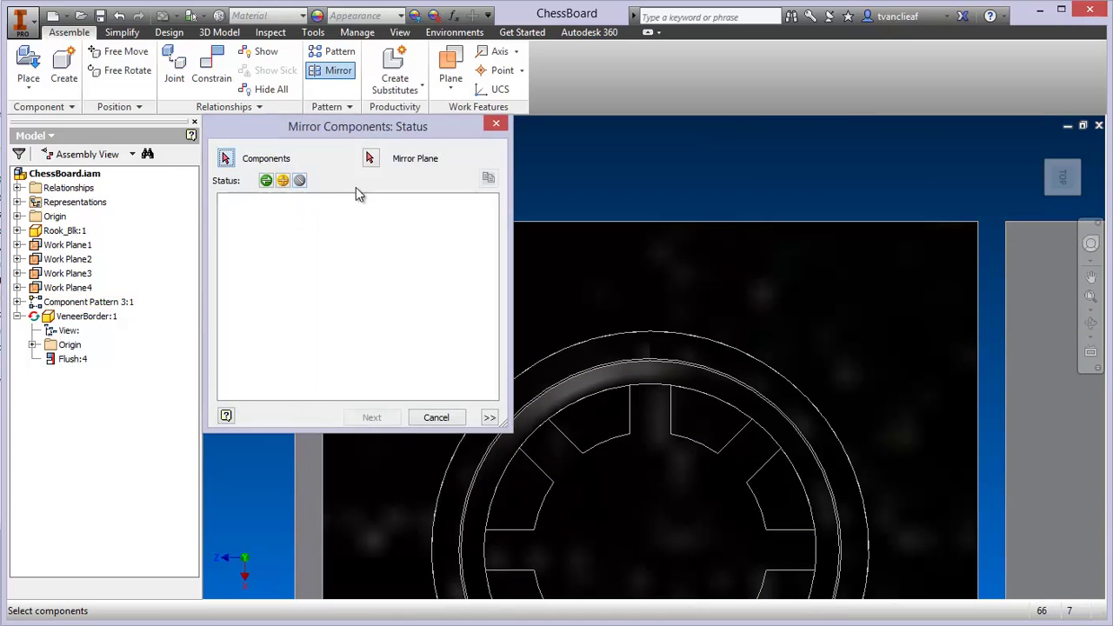
click(96, 317)
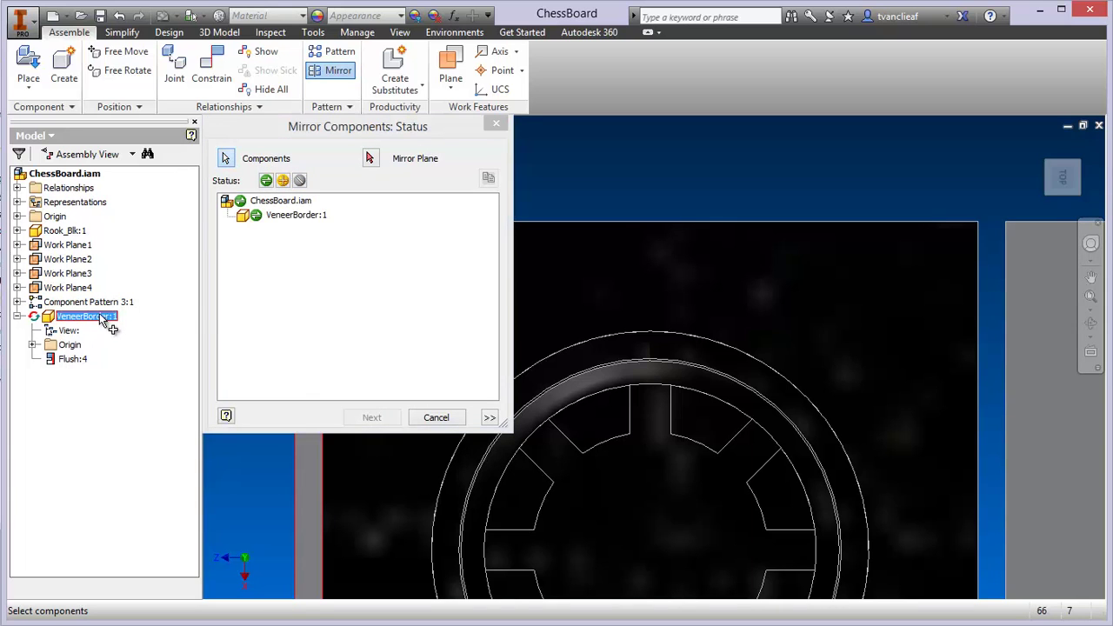
click(370, 158)
scroll(833, 179, down, 3)
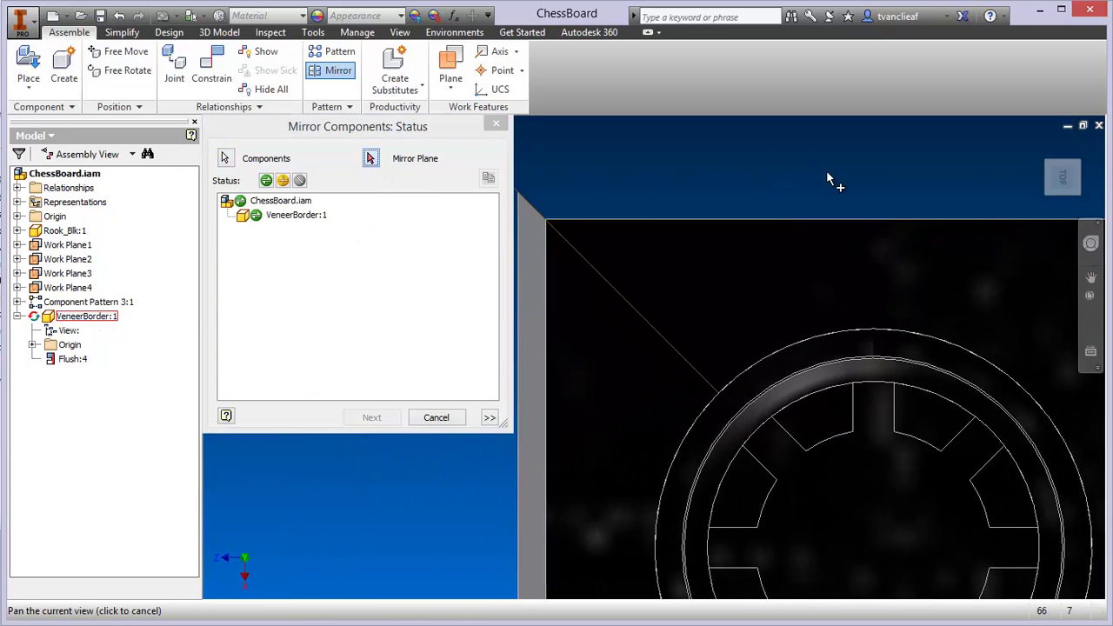
middle_drag(705, 258, 662, 240)
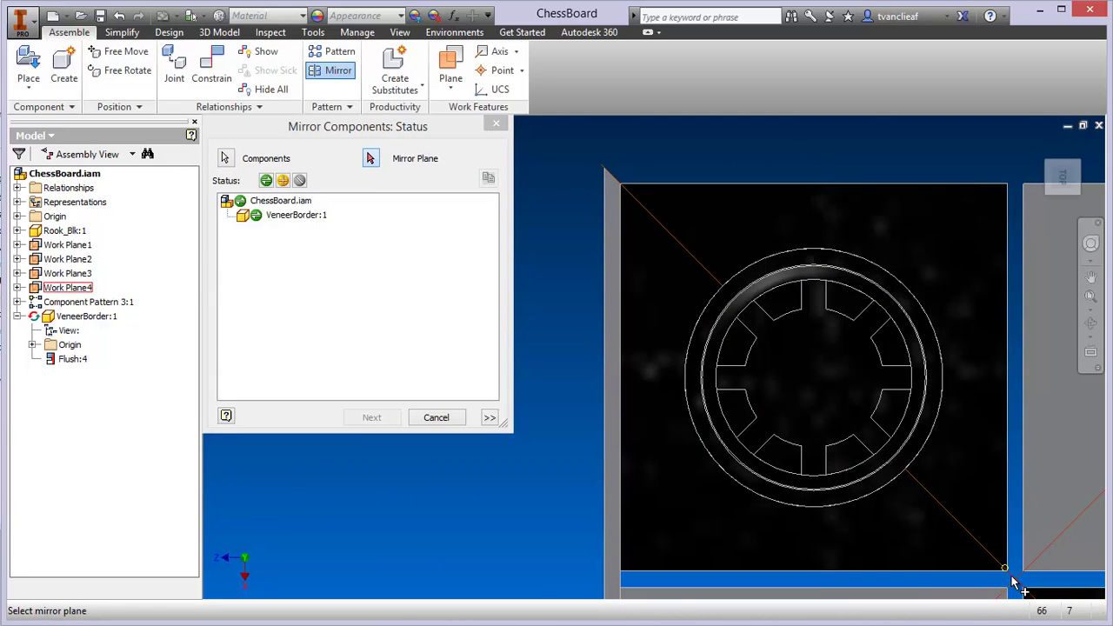
middle_drag(948, 546, 887, 501)
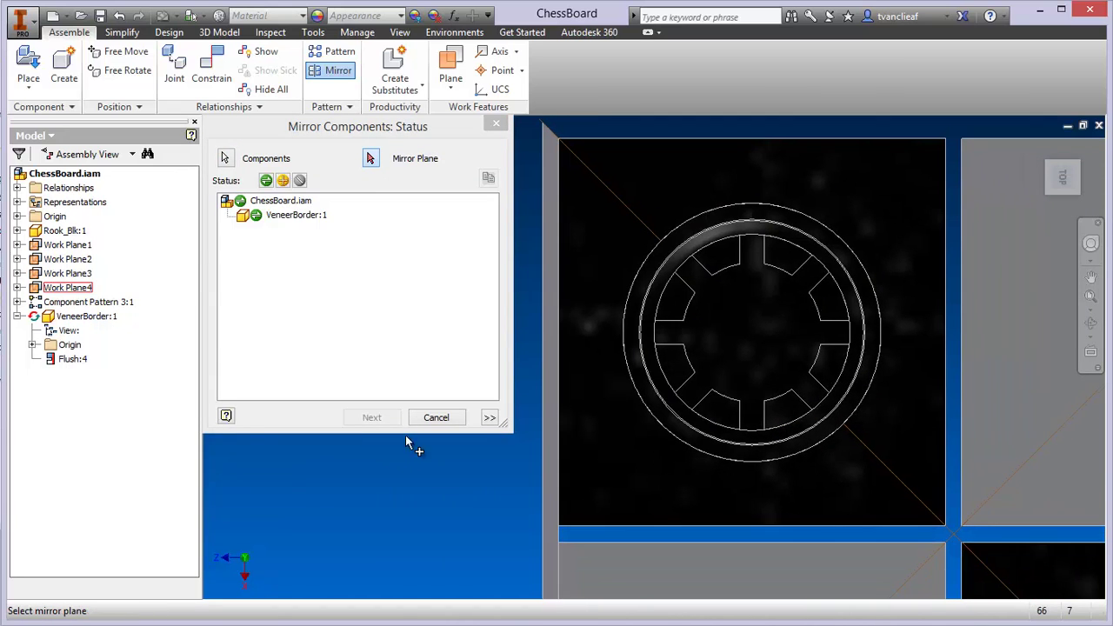
click(68, 244)
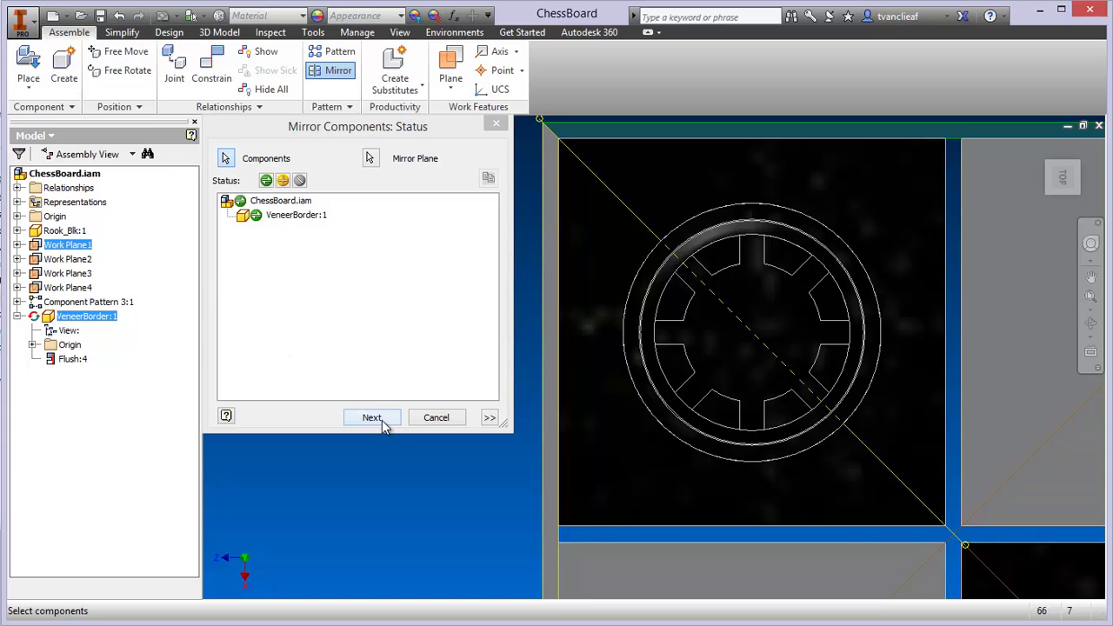
click(383, 419)
click(710, 340)
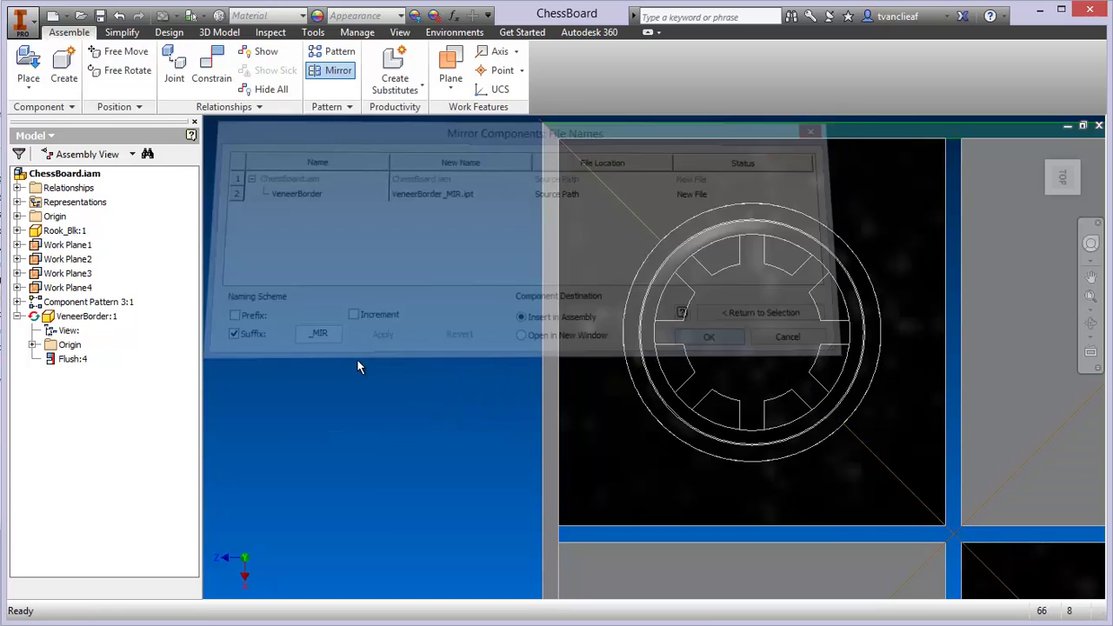
scroll(384, 355, up, 8)
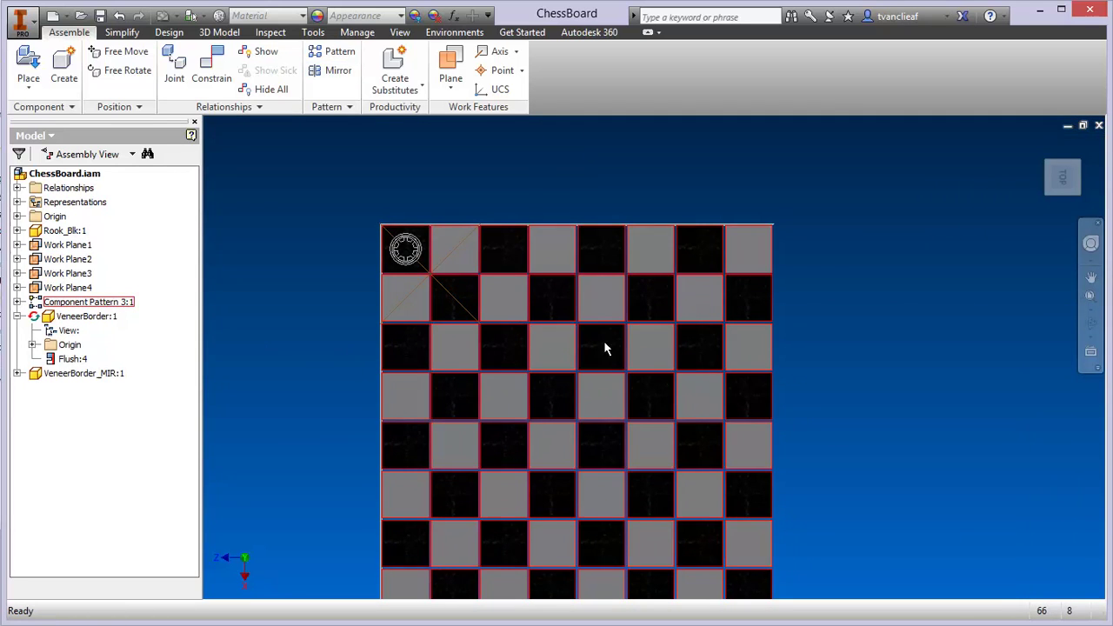
Mirror VeneerBorder and VeneerBorder_MIR about the mirrored strip's free mitred end face, inserting both copies in the assembly, and view the board from the top
click(1085, 200)
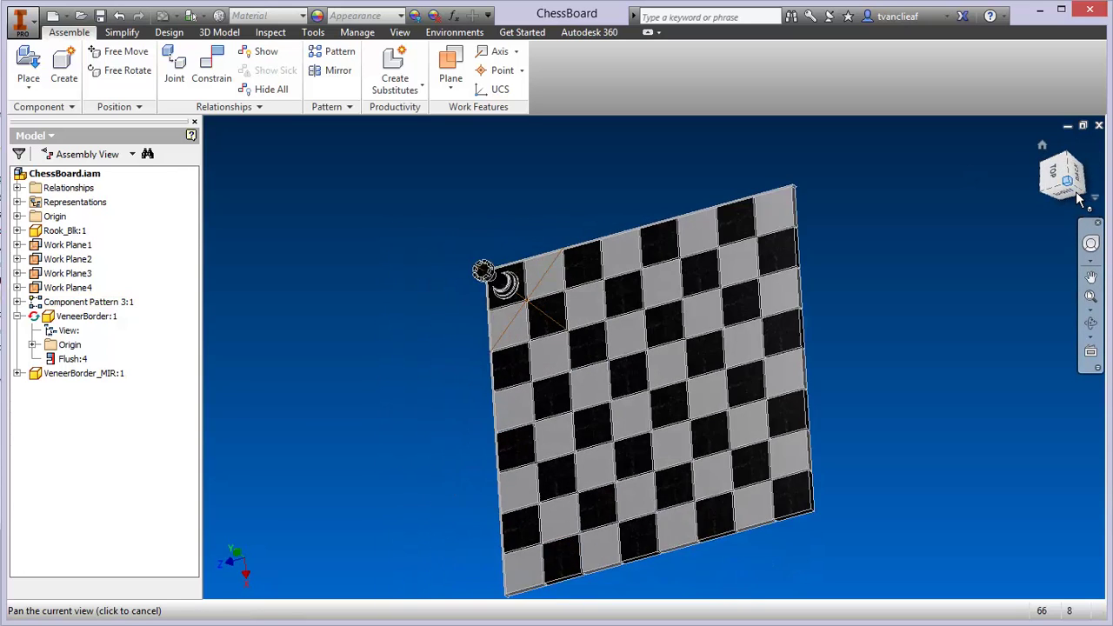
click(338, 71)
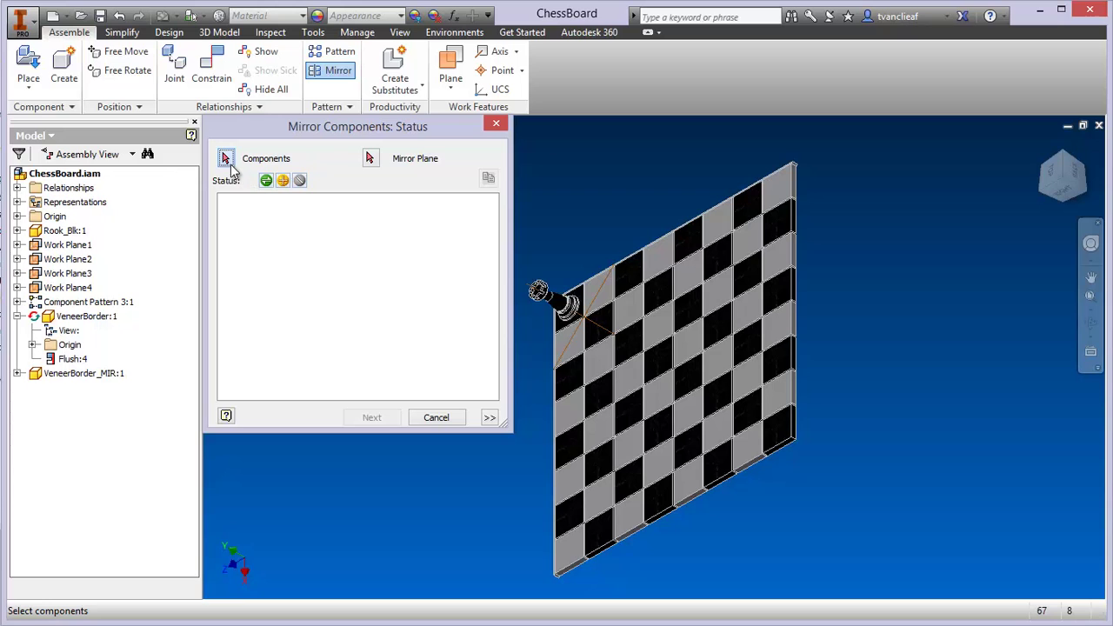
click(83, 373)
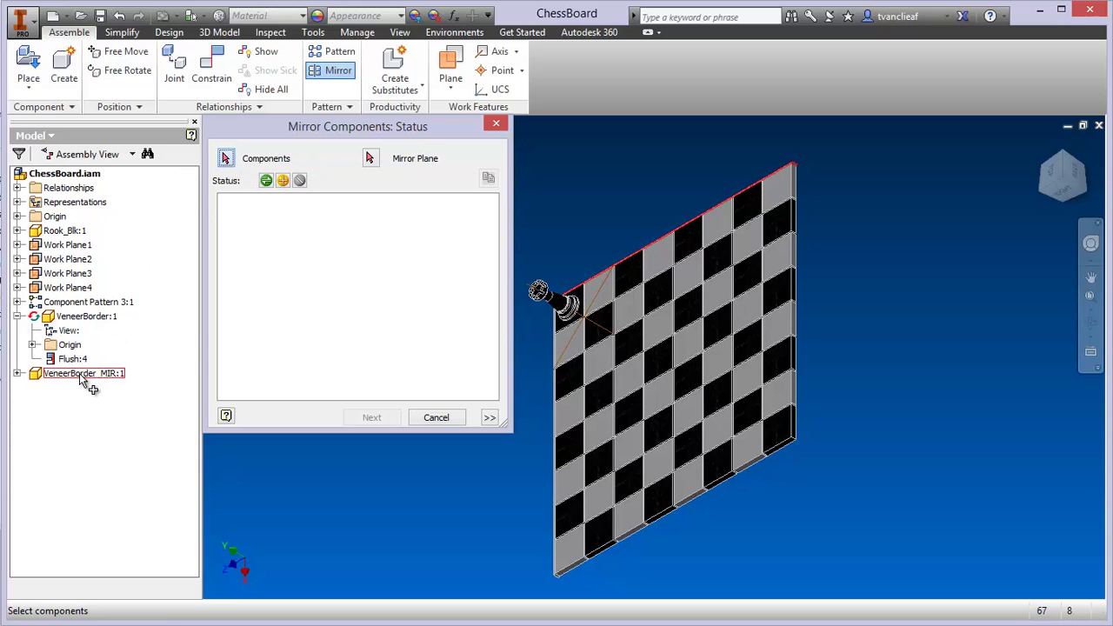
click(87, 316)
scroll(804, 157, up, 5)
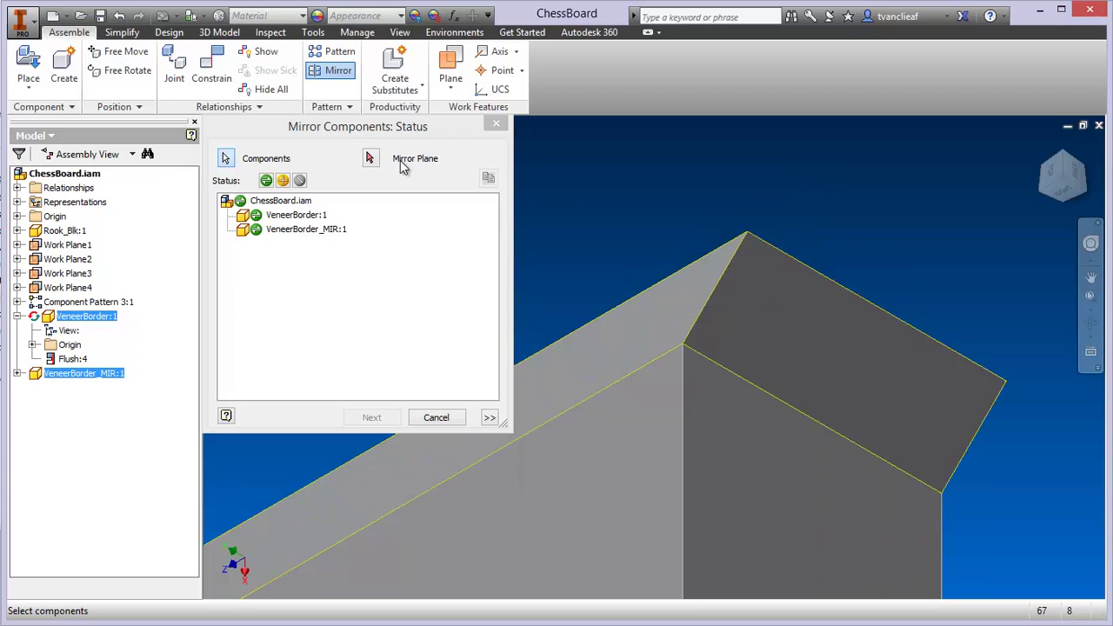
click(369, 158)
click(759, 266)
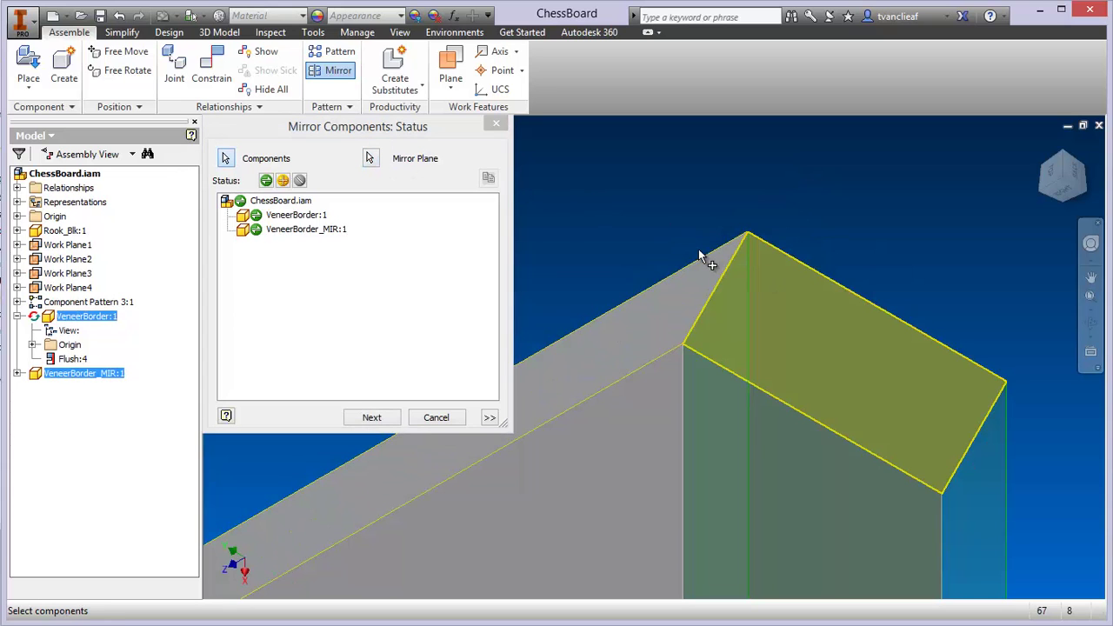
click(372, 417)
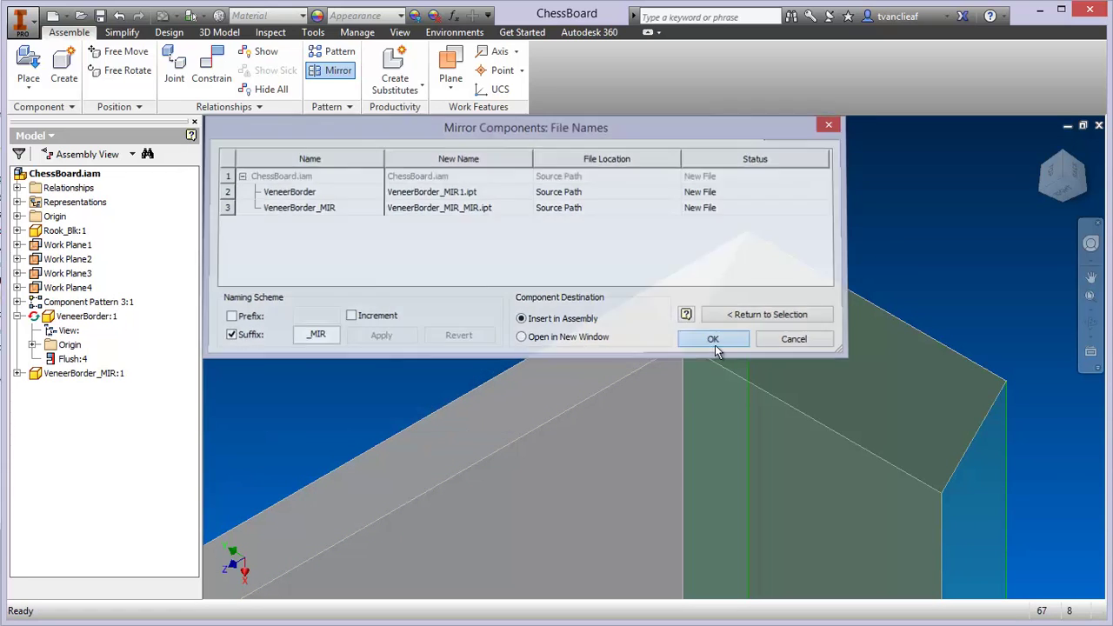
click(709, 344)
scroll(616, 284, down, 5)
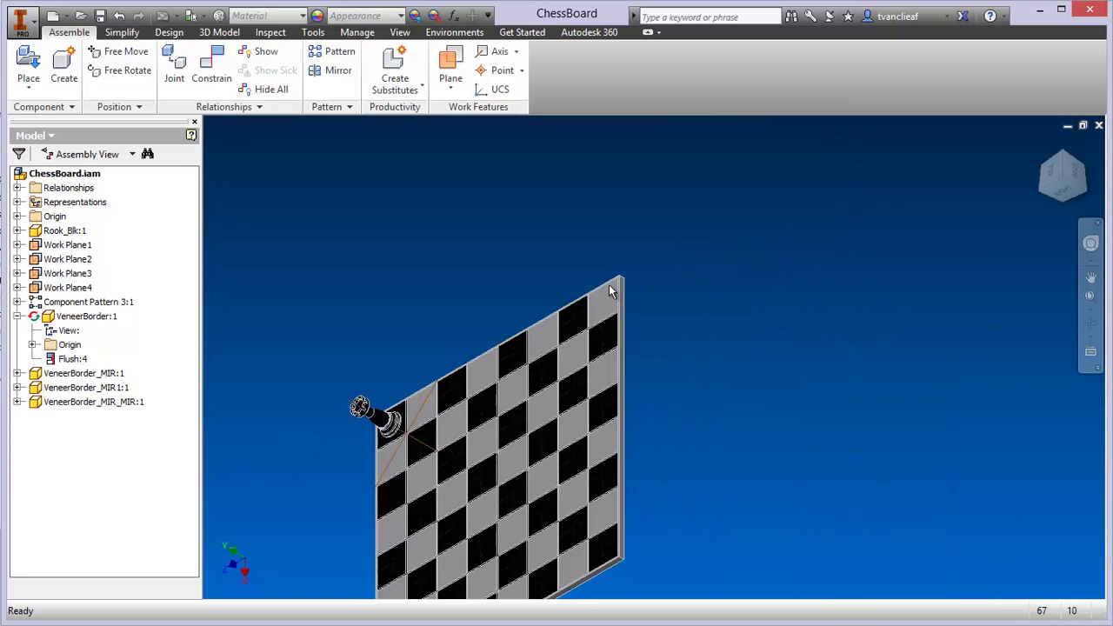
click(1050, 170)
scroll(648, 369, up, 4)
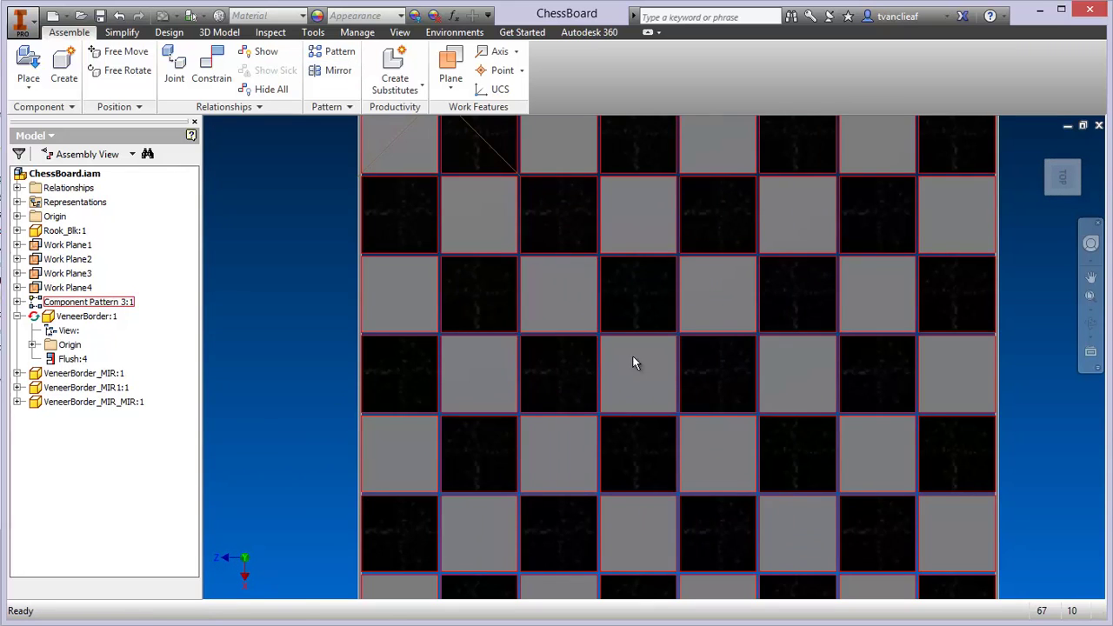